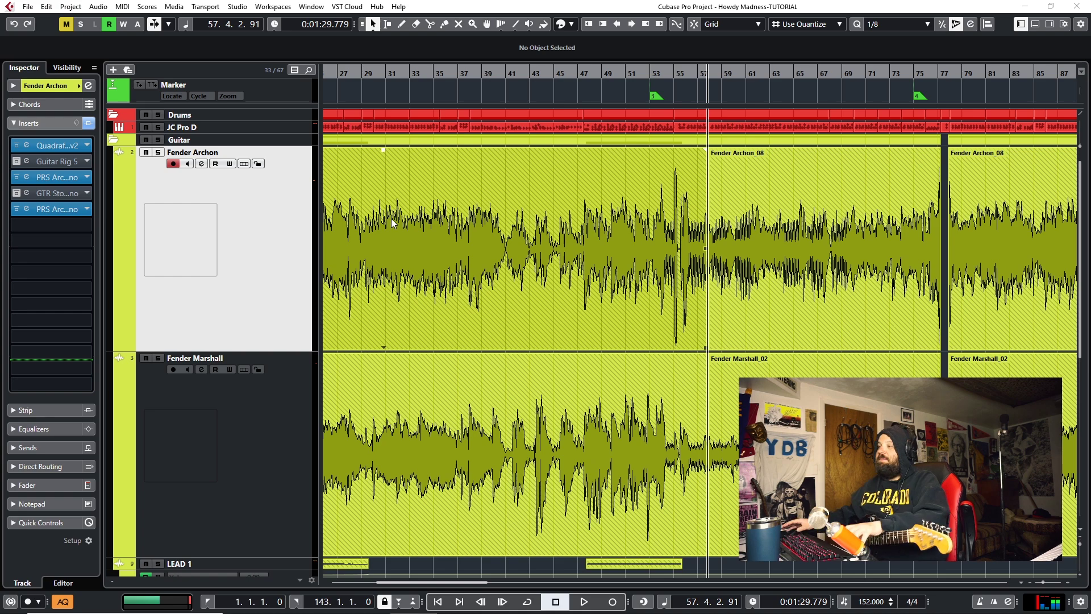
Step: Switch between the two doubled guitar tracks, ending with Fender Archon selected
scroll(426, 257, "down", 2)
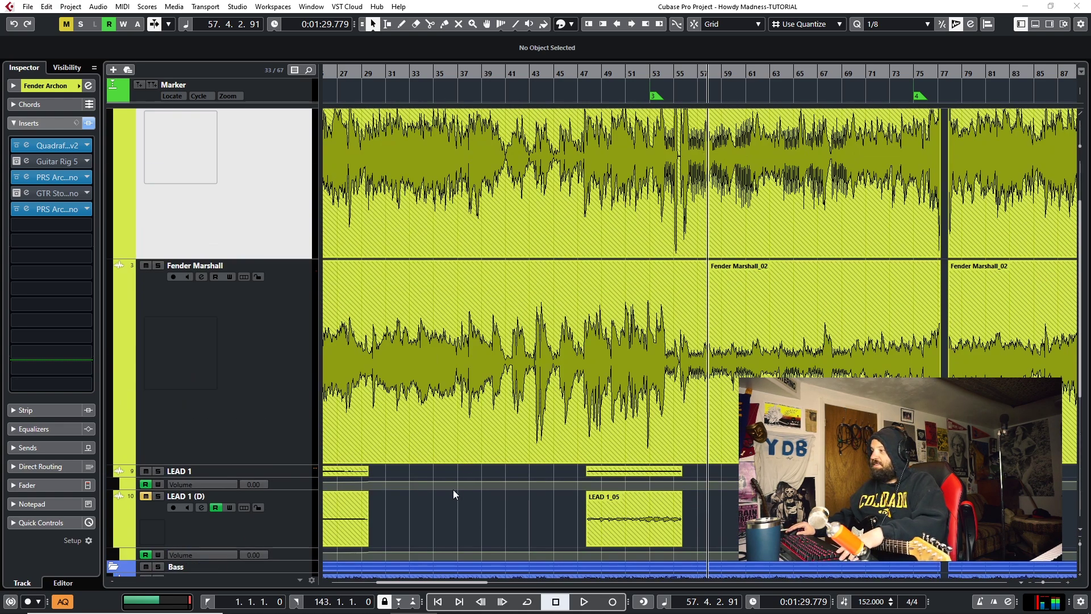
scroll(285, 360, "up", 3)
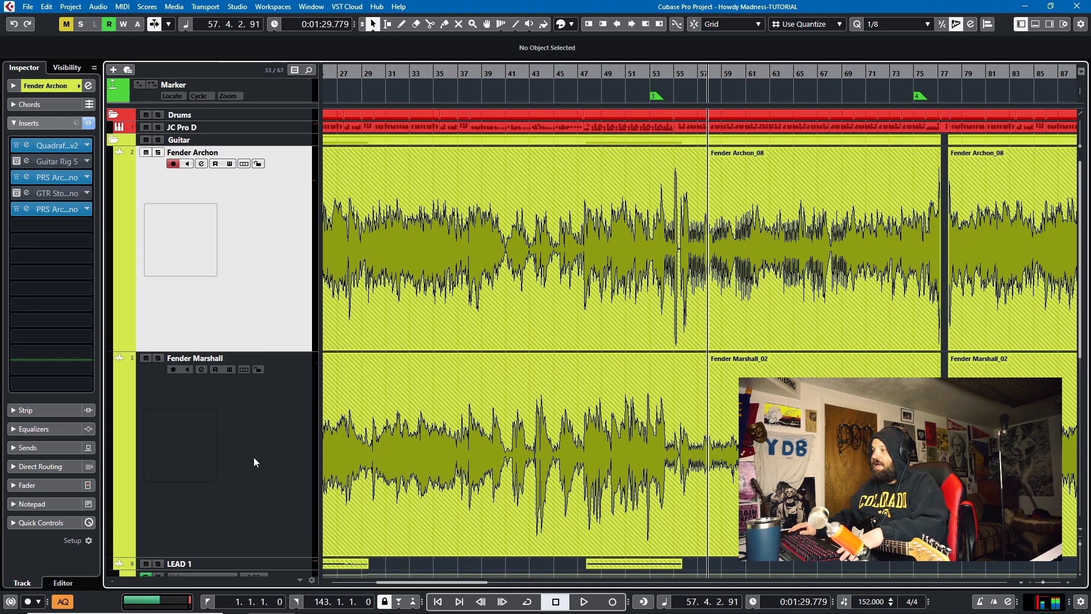
left_click(253, 457)
left_click(253, 230)
left_click(250, 437)
left_click(257, 252)
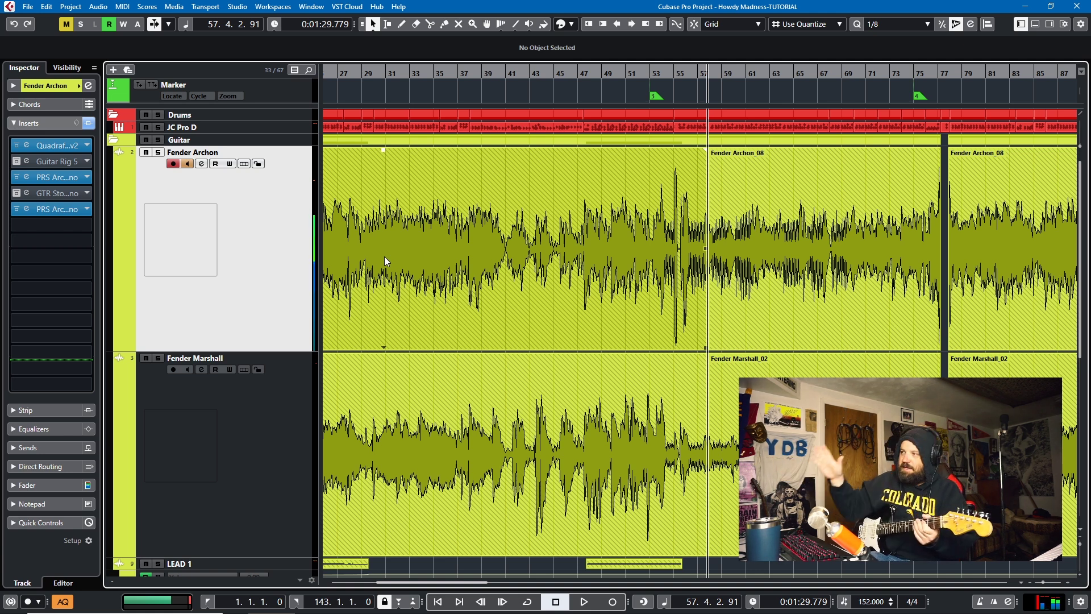
Step: Open LEAD 1 (D)'s VST Amp Rack Pre-Effects and list effects addable beside Overdrive
scroll(181, 341, "down", 5)
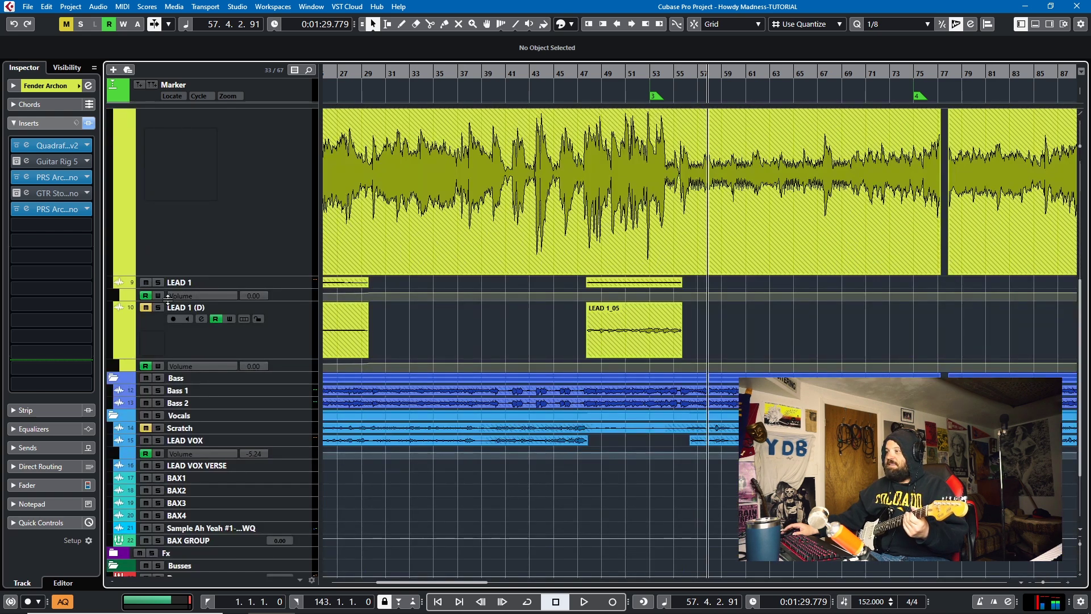
scroll(220, 358, "up", 2)
left_click(266, 438)
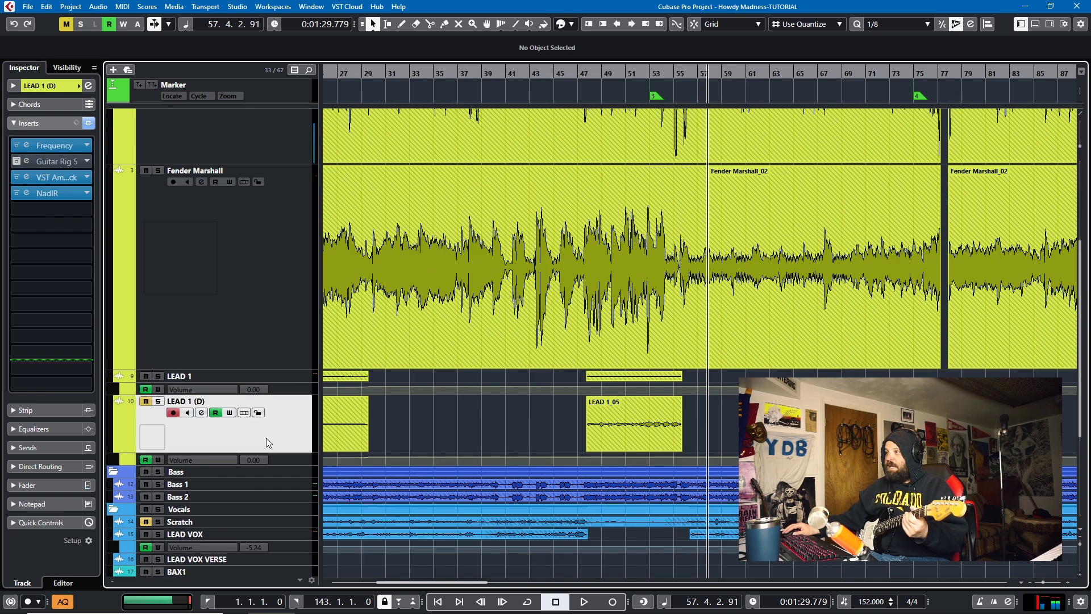
left_click(60, 179)
left_click_drag(335, 38, 532, 166)
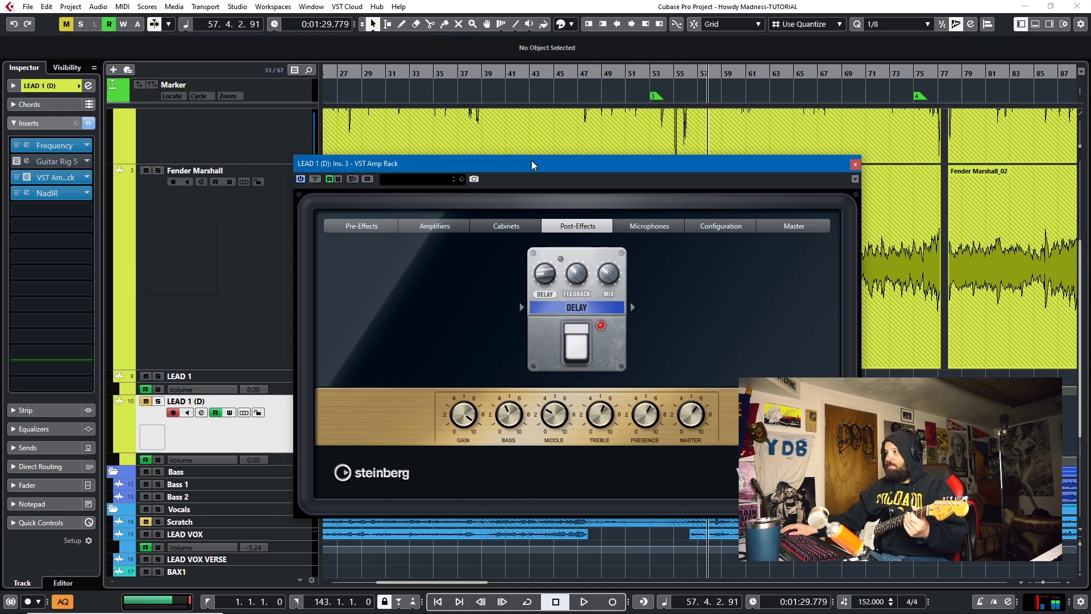
left_click(355, 223)
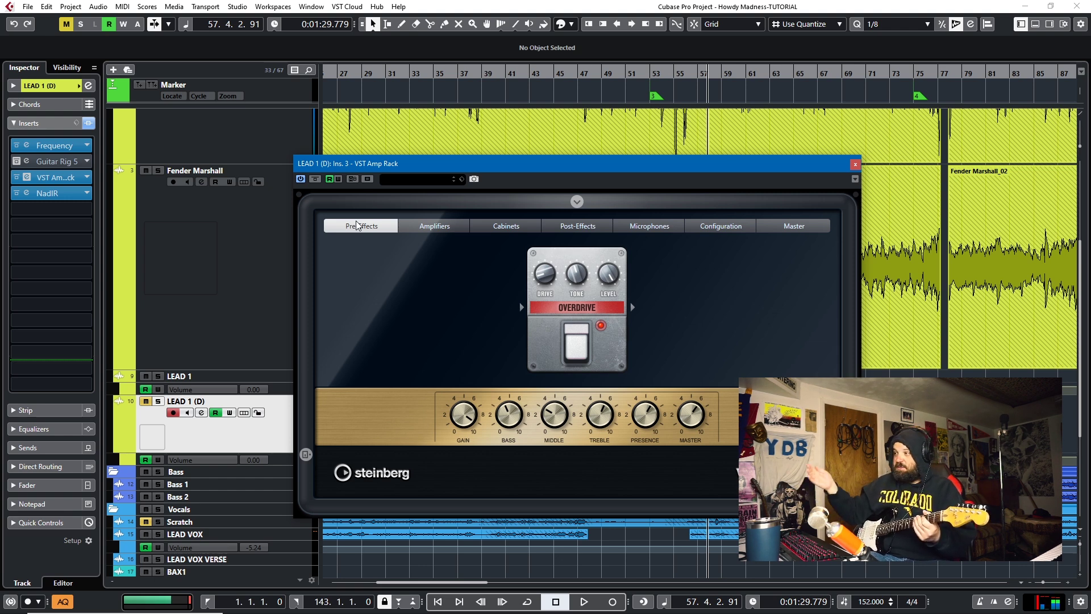
left_click(635, 308)
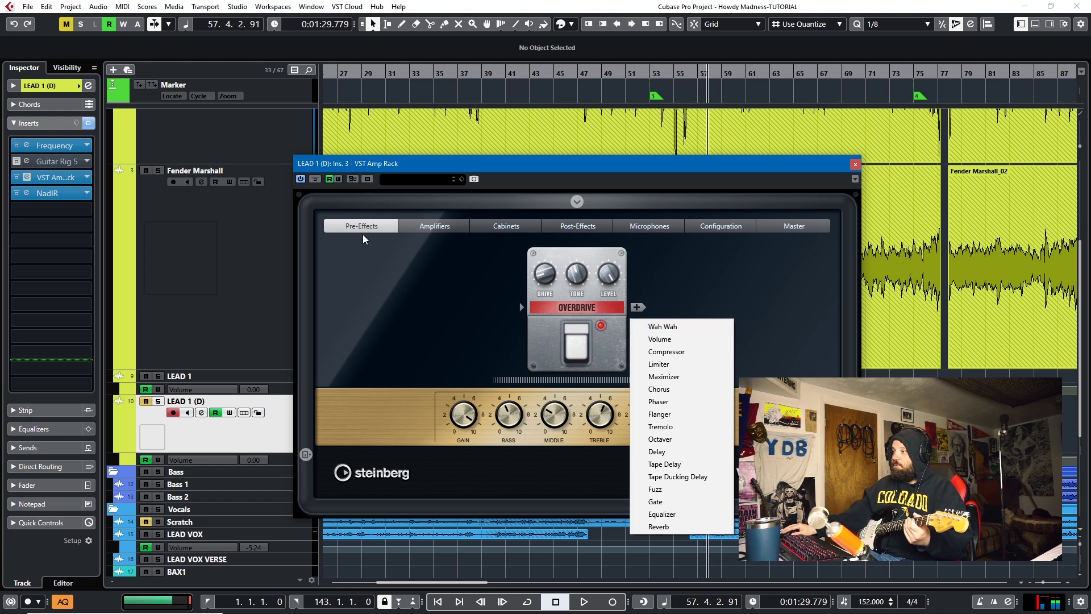
Step: Step through the Amp Rack's Amplifiers and Cabinets tabs, ending on the Post-Effects Delay pedal
left_click(430, 230)
left_click(430, 228)
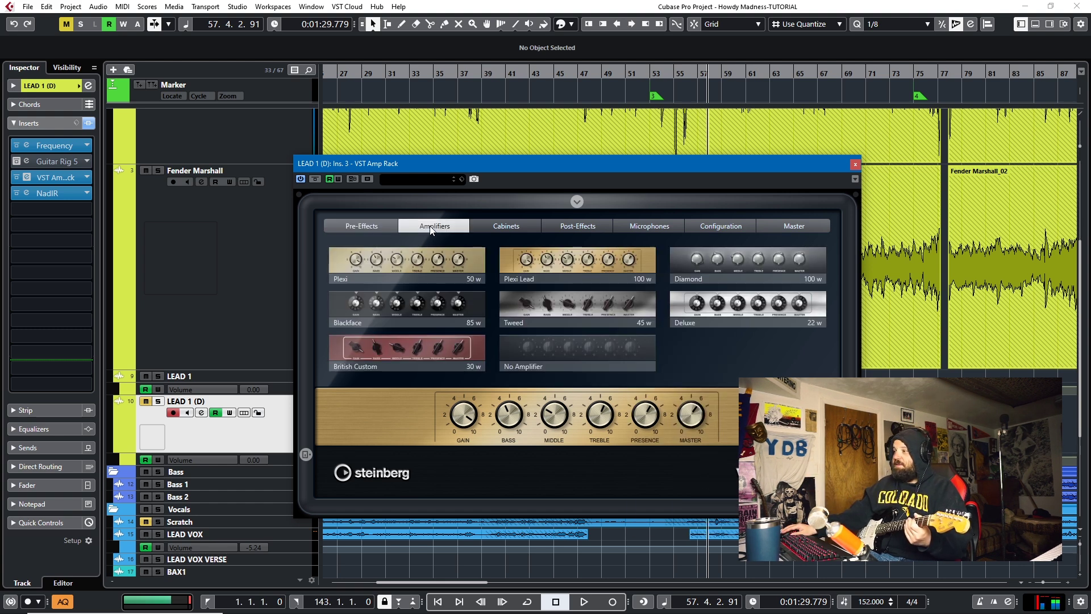
left_click(506, 226)
left_click(558, 227)
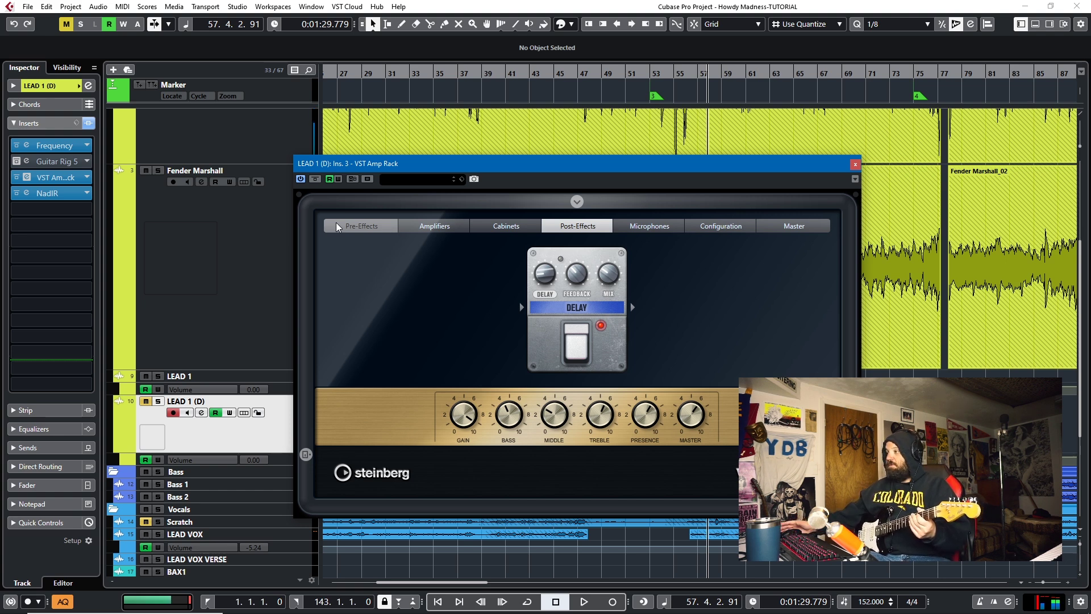
Step: Close the Amp Rack and open Fender Archon's Quadrafuzz v2 insert
left_click(853, 166)
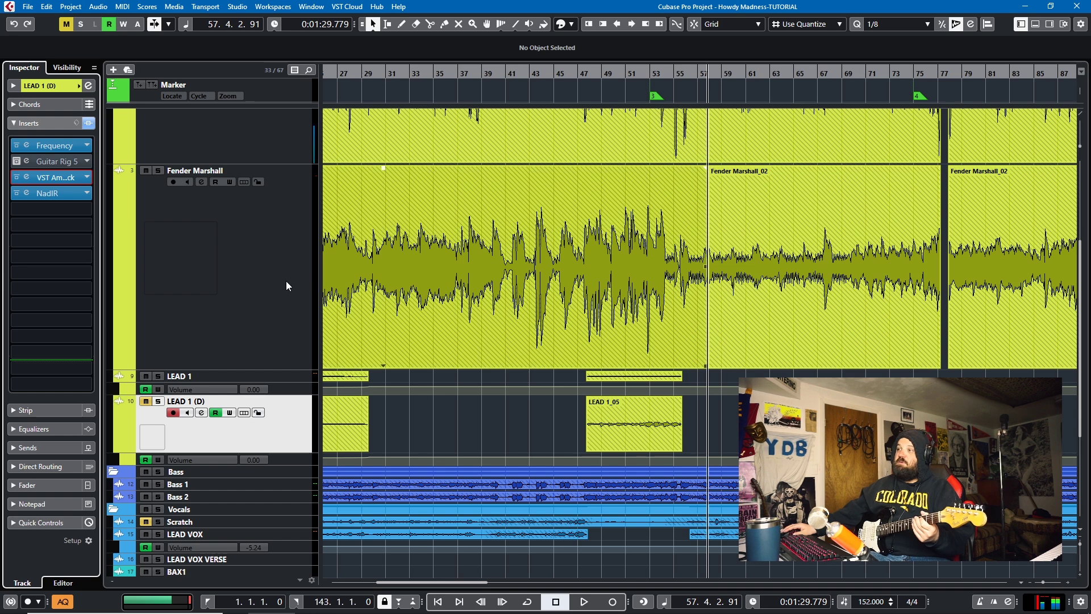
scroll(159, 266, "up", 3)
left_click(159, 267)
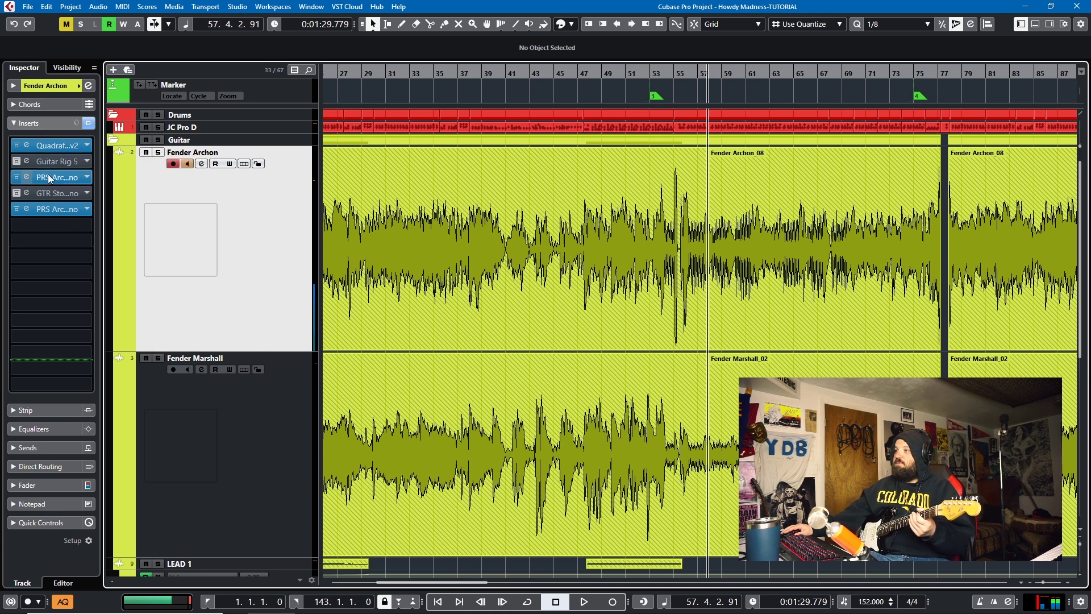
double_click(52, 145)
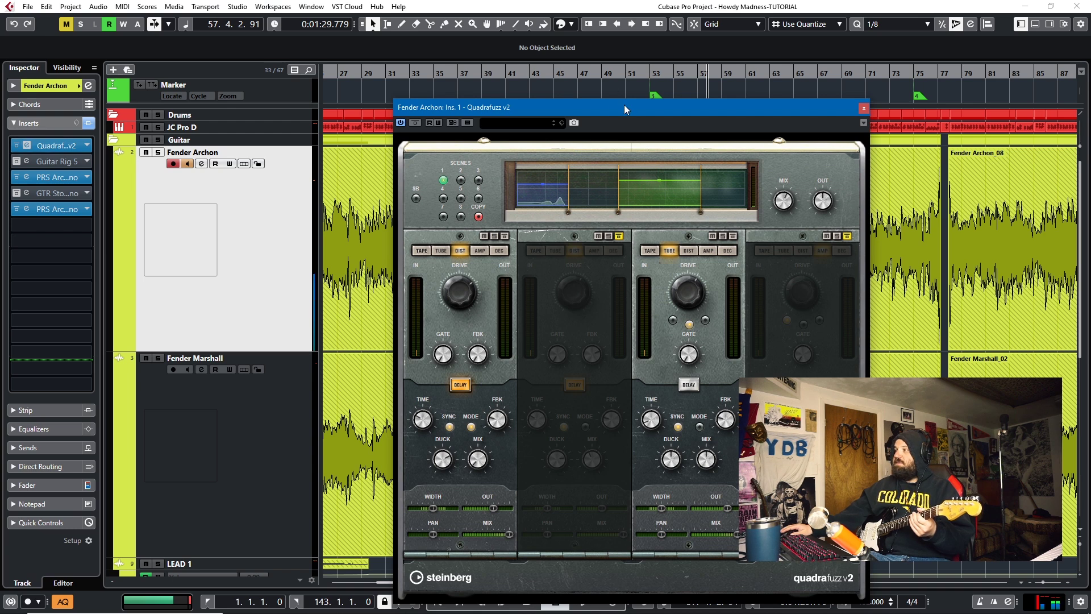
left_click_drag(624, 105, 559, 61)
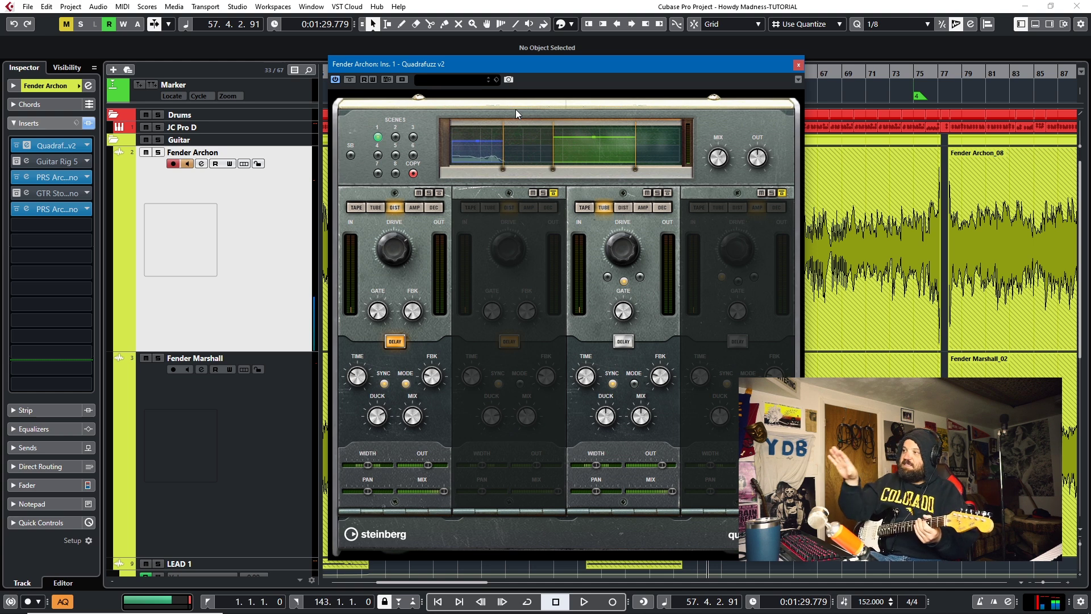
Step: Solo Quadrafuzz's first band, then solo and unsolo its third band
left_click(429, 193)
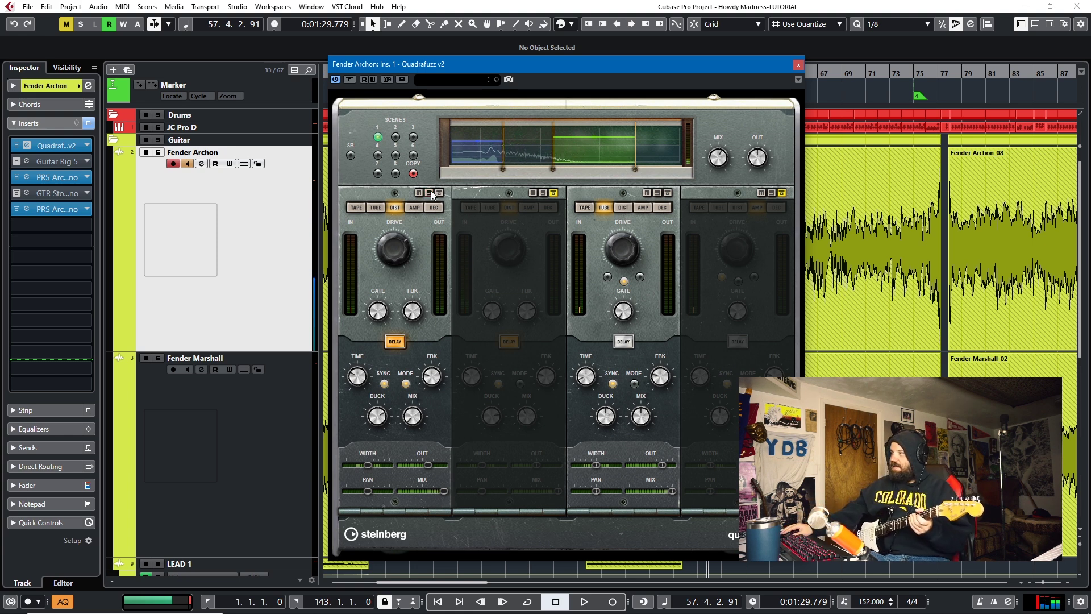
left_click(657, 193)
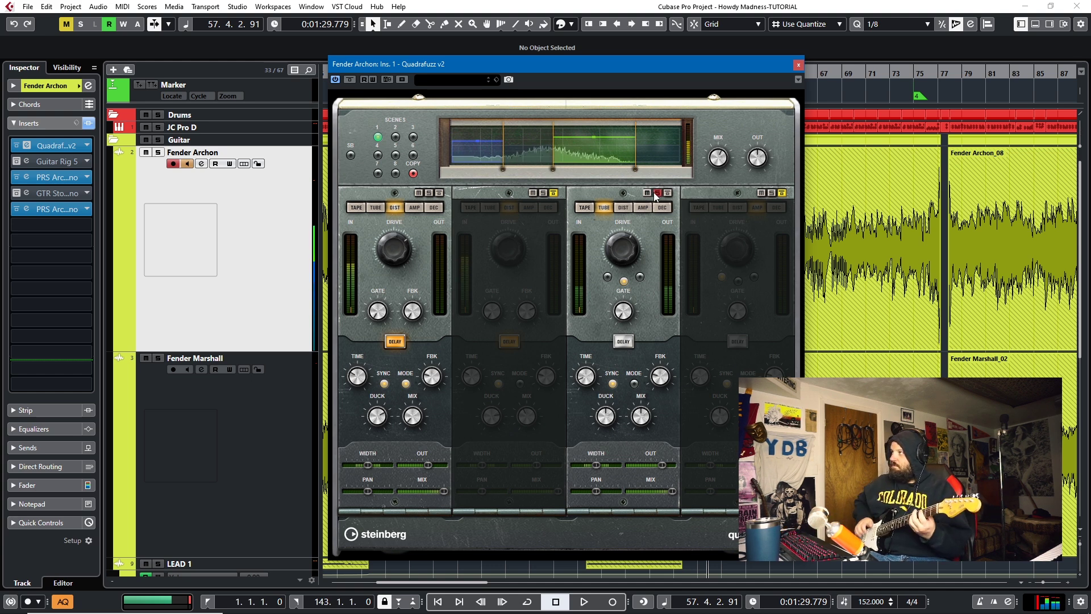
left_click(658, 194)
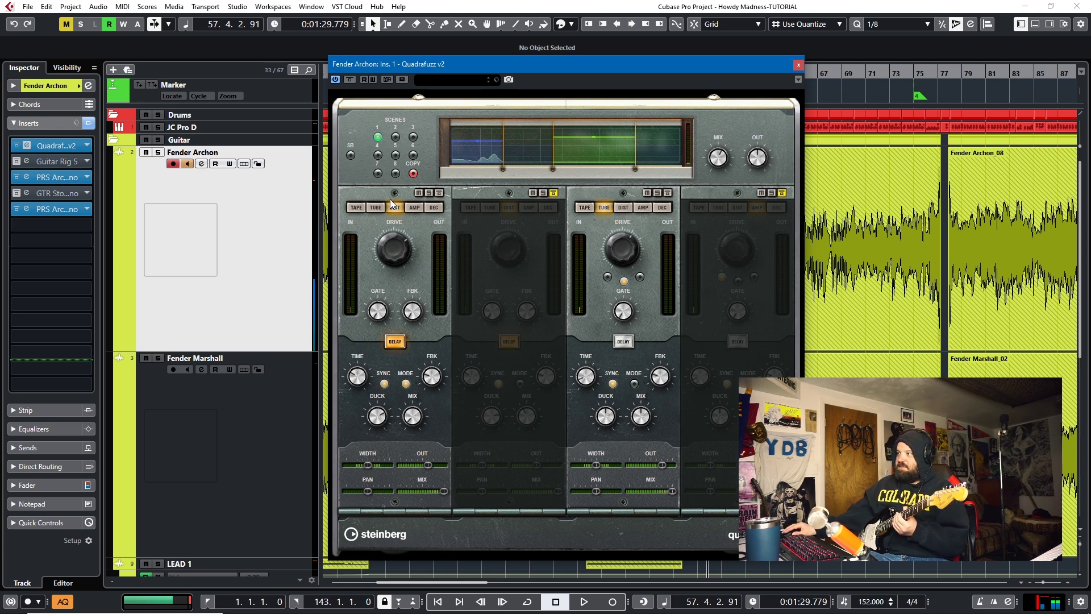
Step: Swap the Quadrafuzz window for Fender Archon's PRS Archon Mono amp on its Initial Clean preset
left_click(798, 66)
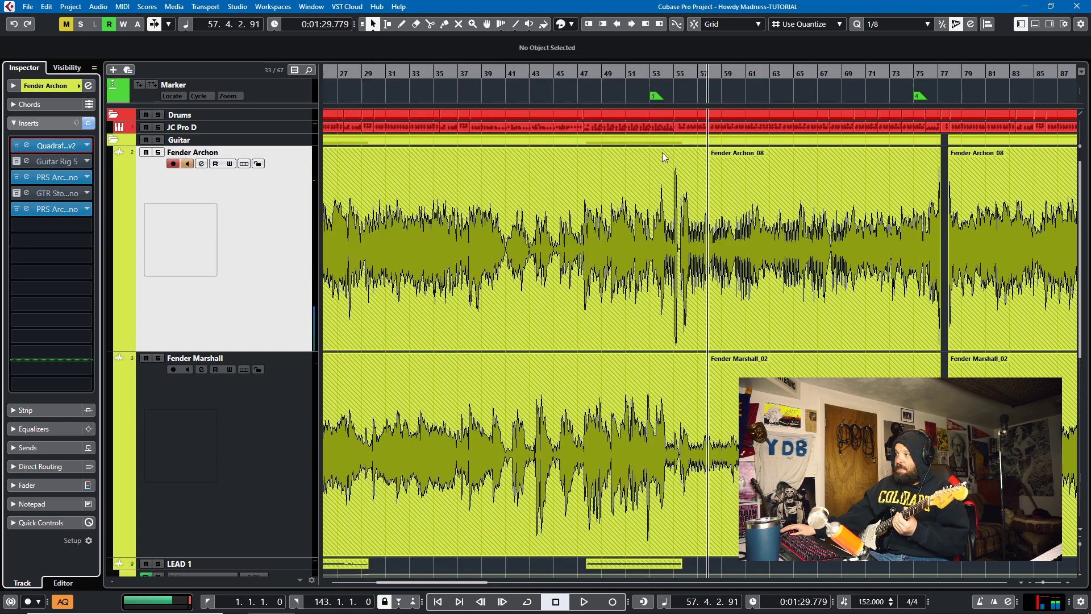
double_click(51, 178)
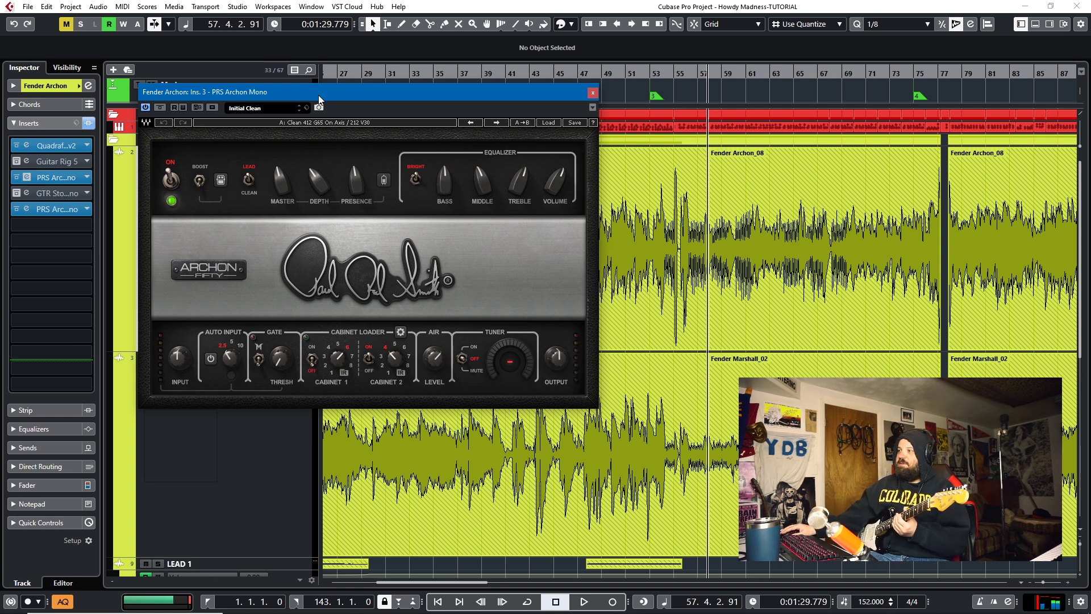
left_click_drag(319, 95, 409, 103)
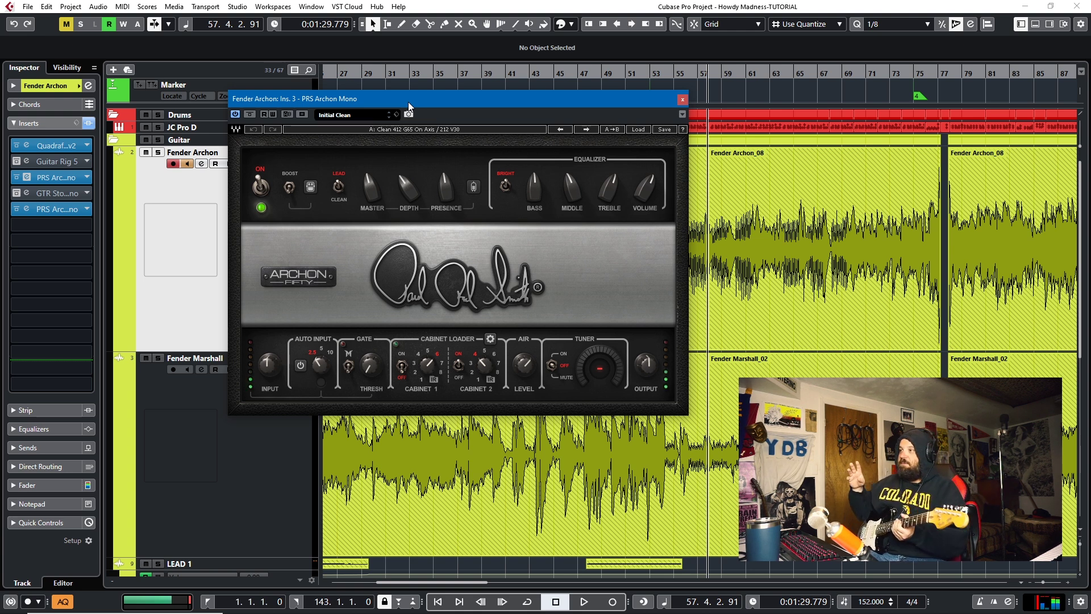
Step: Browse Guitar Rig 5's Amplifiers components on Fender Archon, stop playback, then close it
left_click(64, 163)
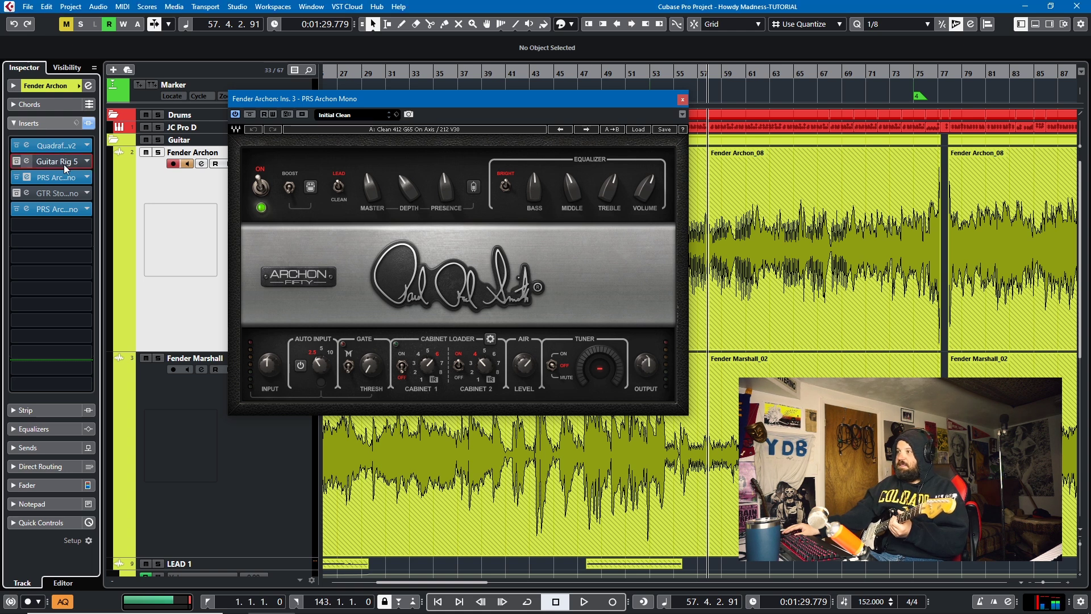
left_click(329, 149)
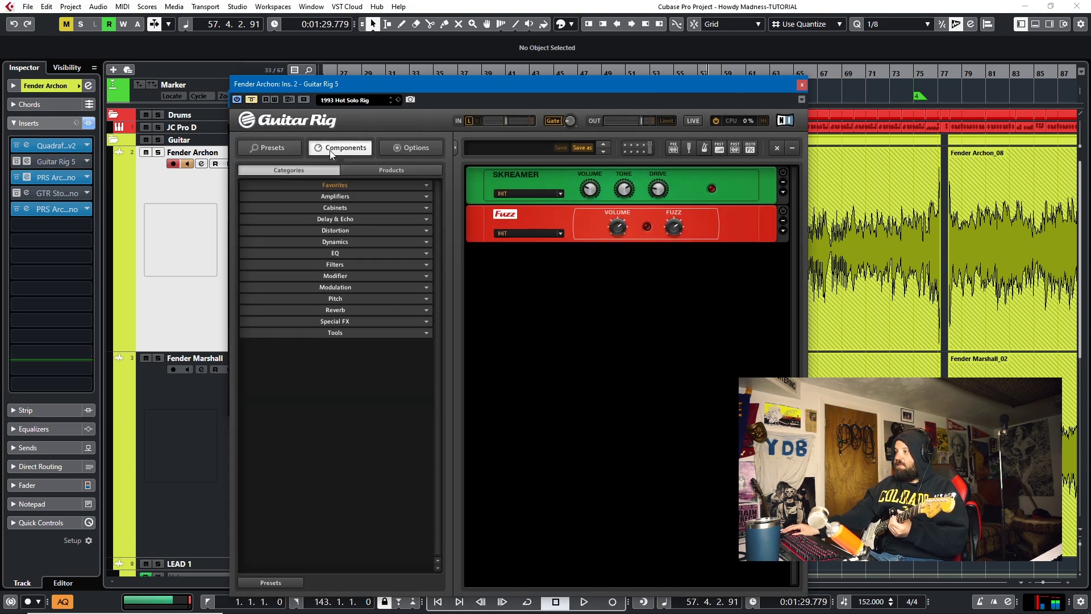
left_click(327, 197)
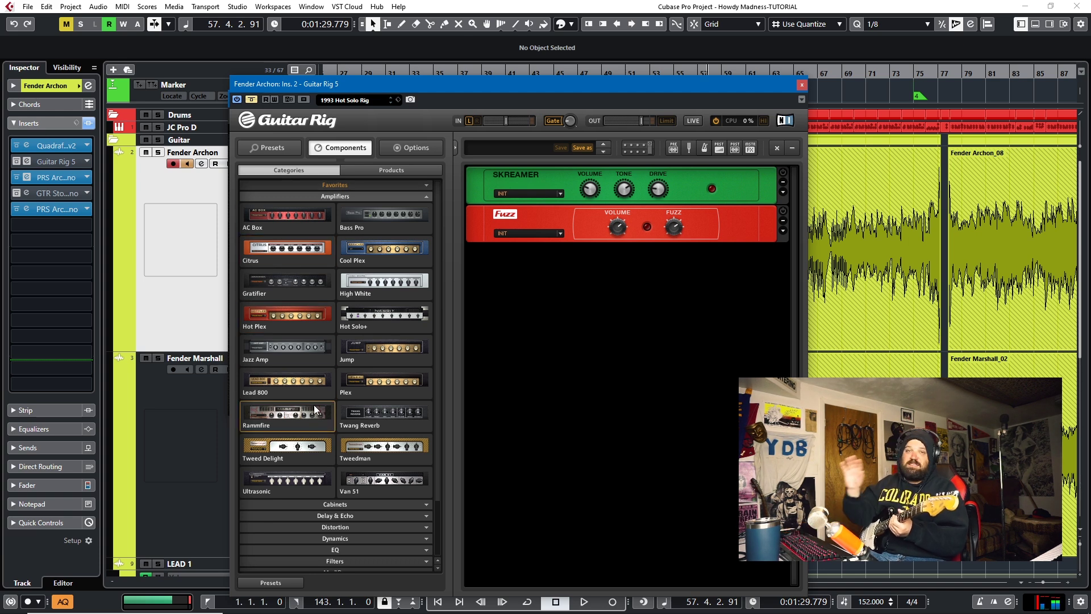
key("space")
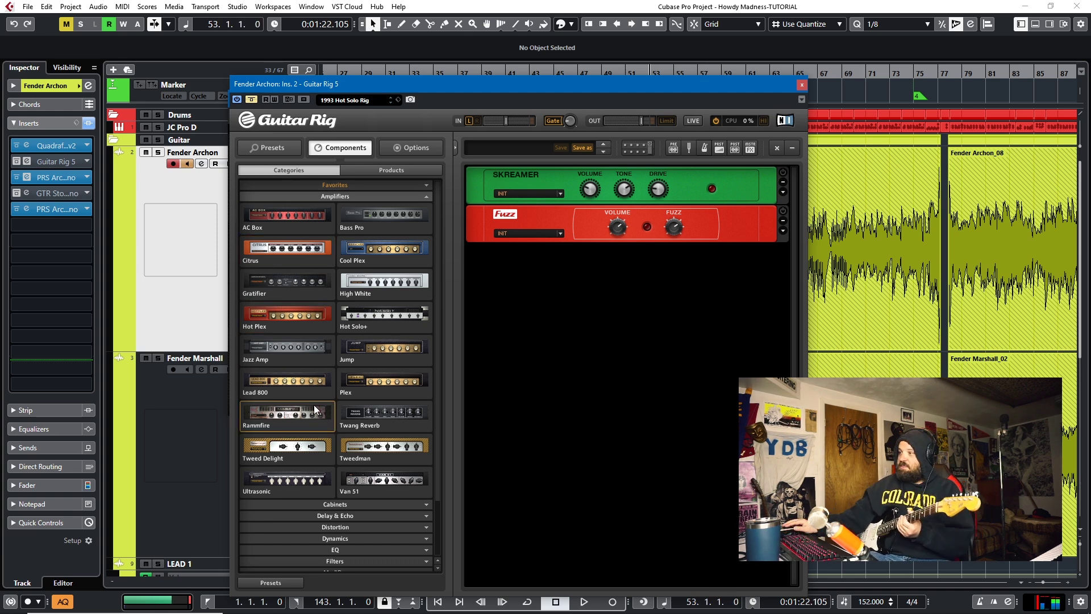
left_click(802, 86)
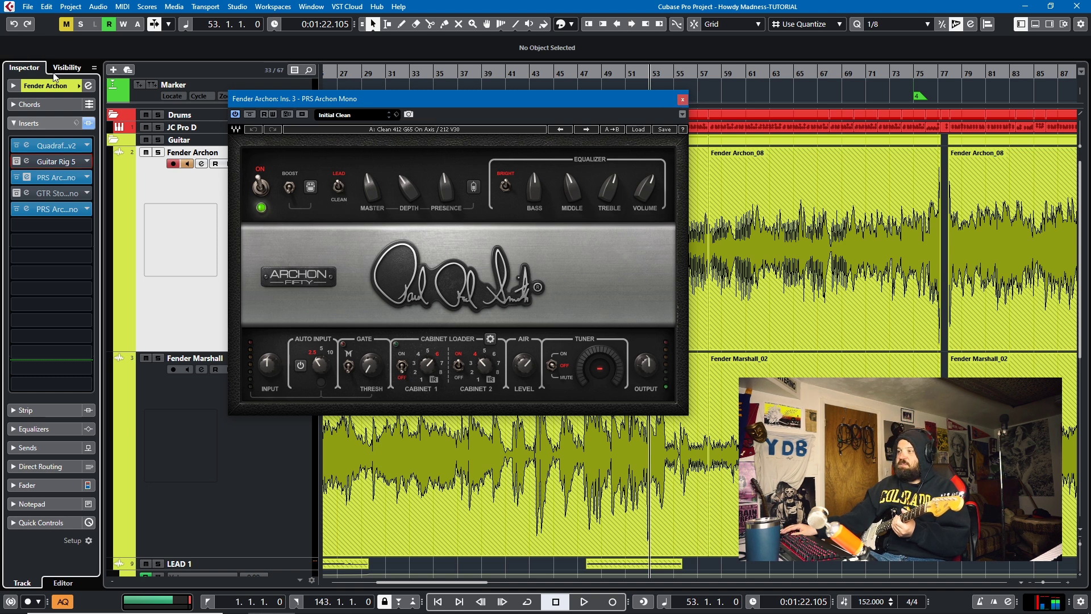
Step: Close PRS Archon Mono and open Fender Marshall's Guitar Rig 5 amp
left_click(683, 100)
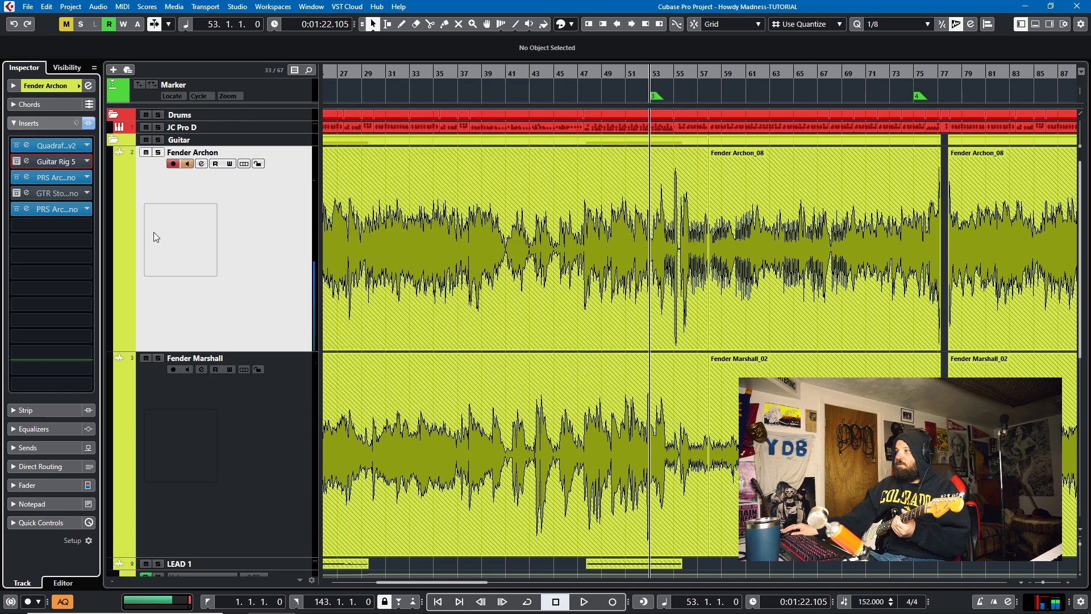
left_click(254, 439)
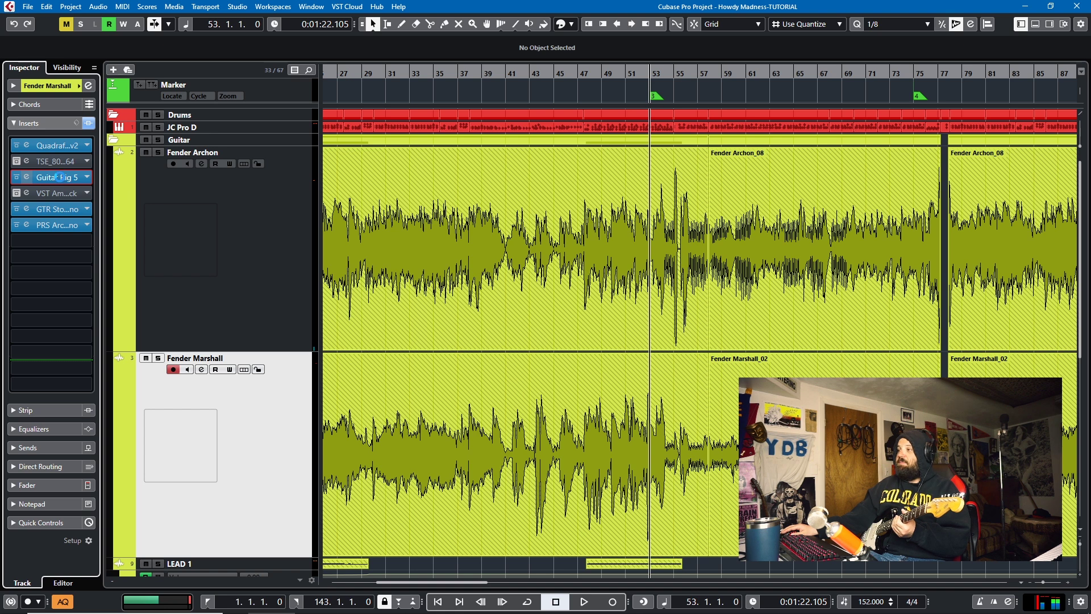
left_click(60, 177)
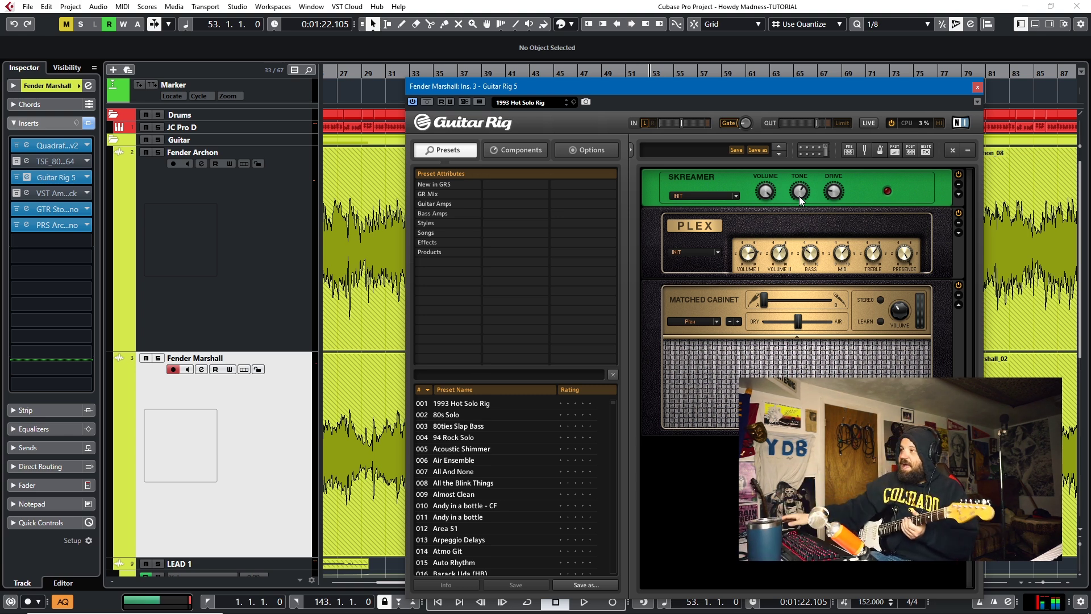
Step: Inspect and close Fender Marshall's spring reverb and PRS Archon plug-ins
left_click(48, 208)
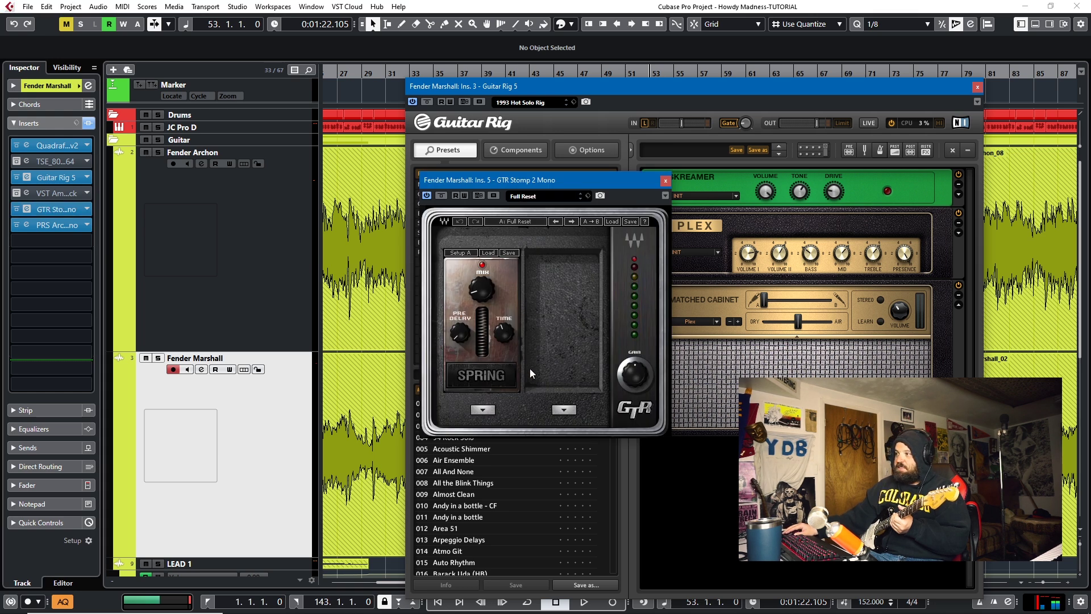
left_click(665, 181)
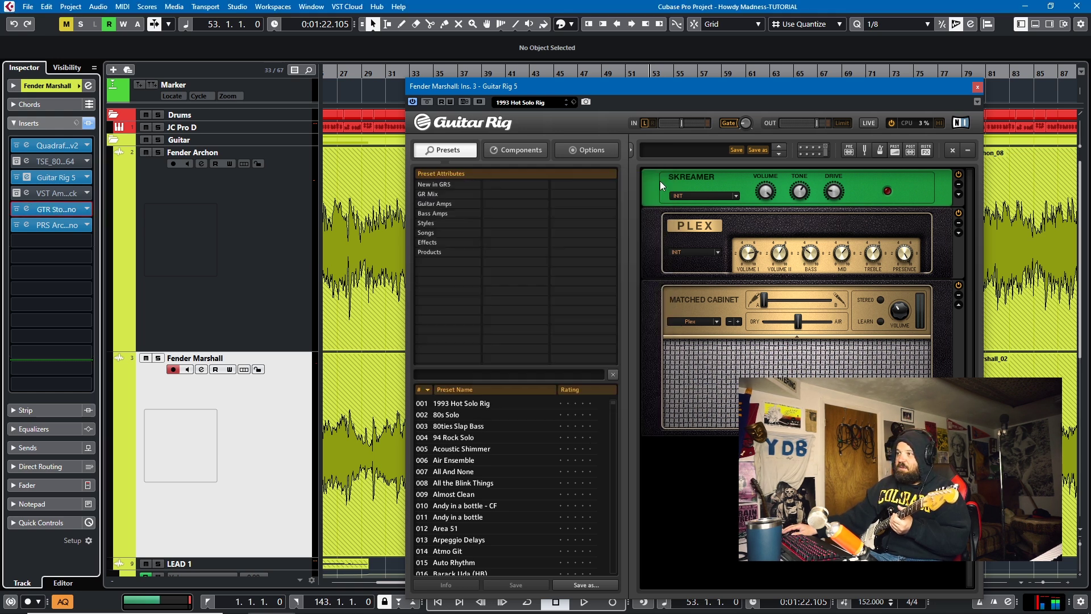
left_click(56, 225)
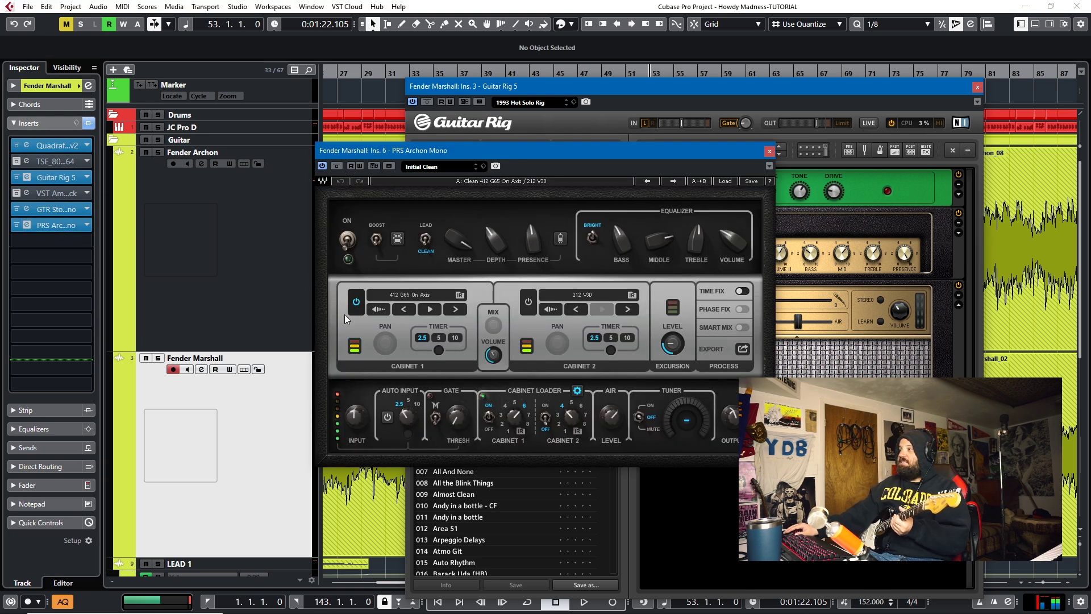
left_click_drag(475, 150, 278, 118)
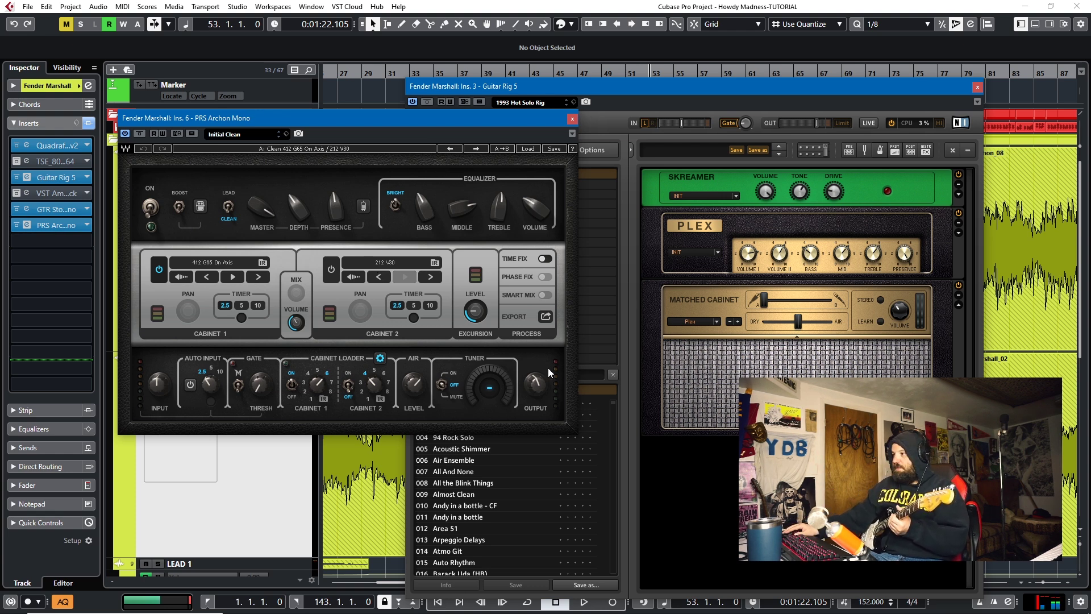
left_click(571, 120)
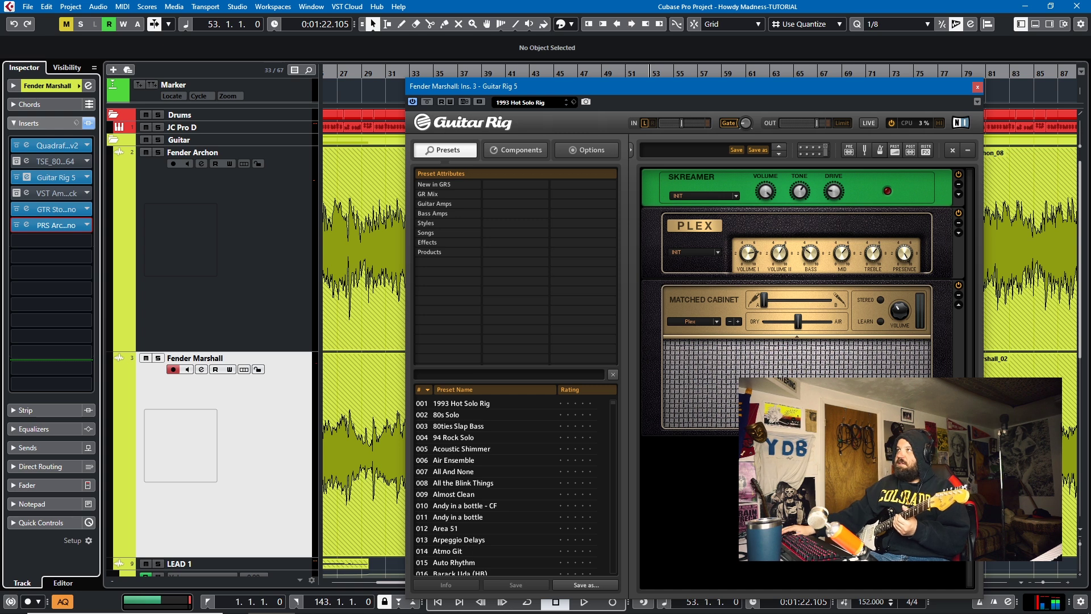
left_click(201, 369)
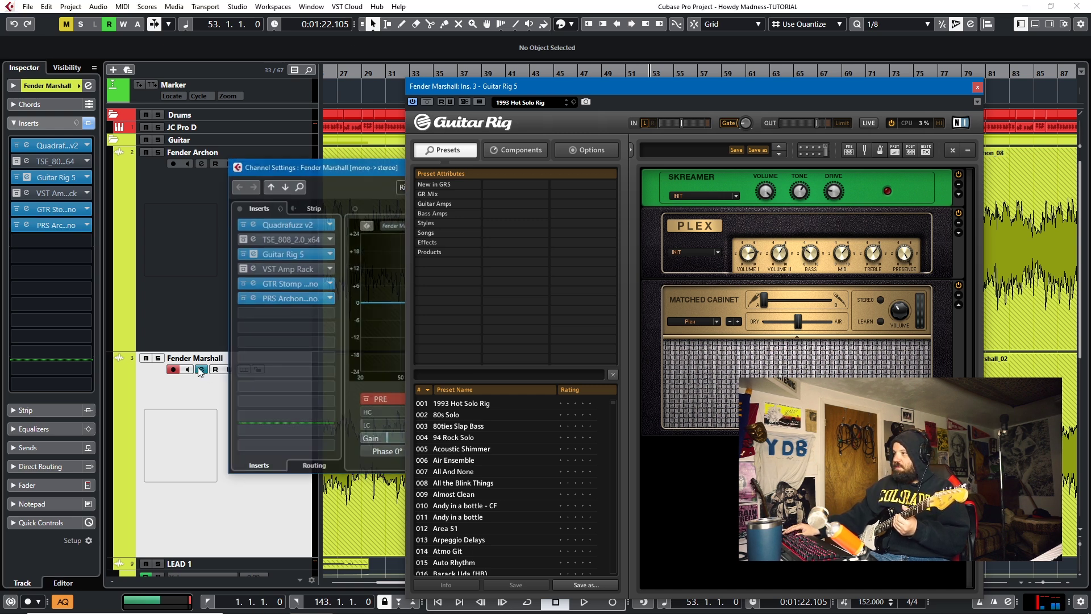
left_click_drag(325, 171, 176, 148)
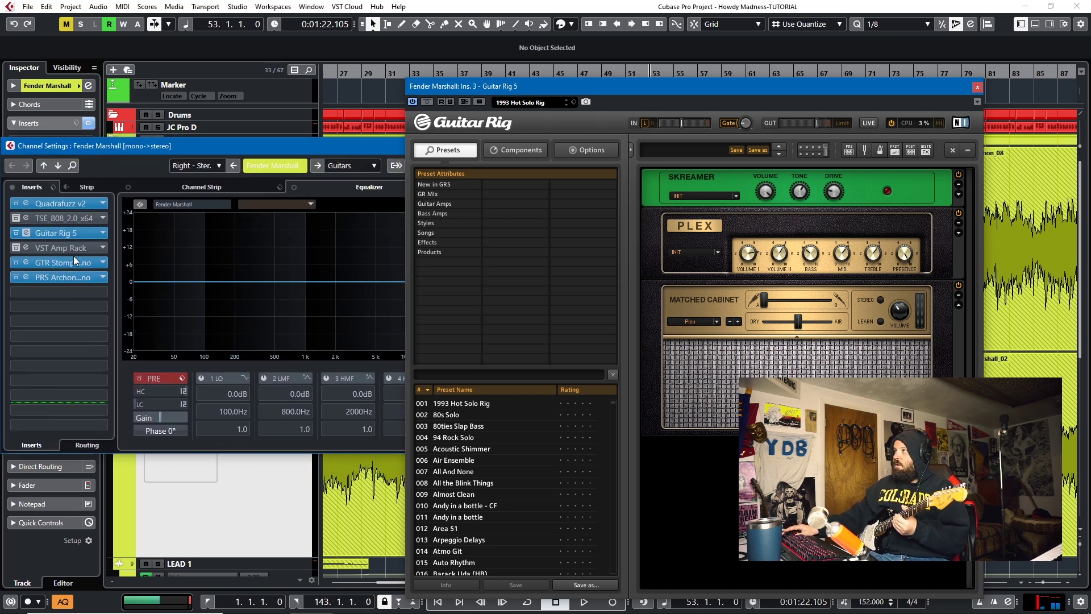
key("e")
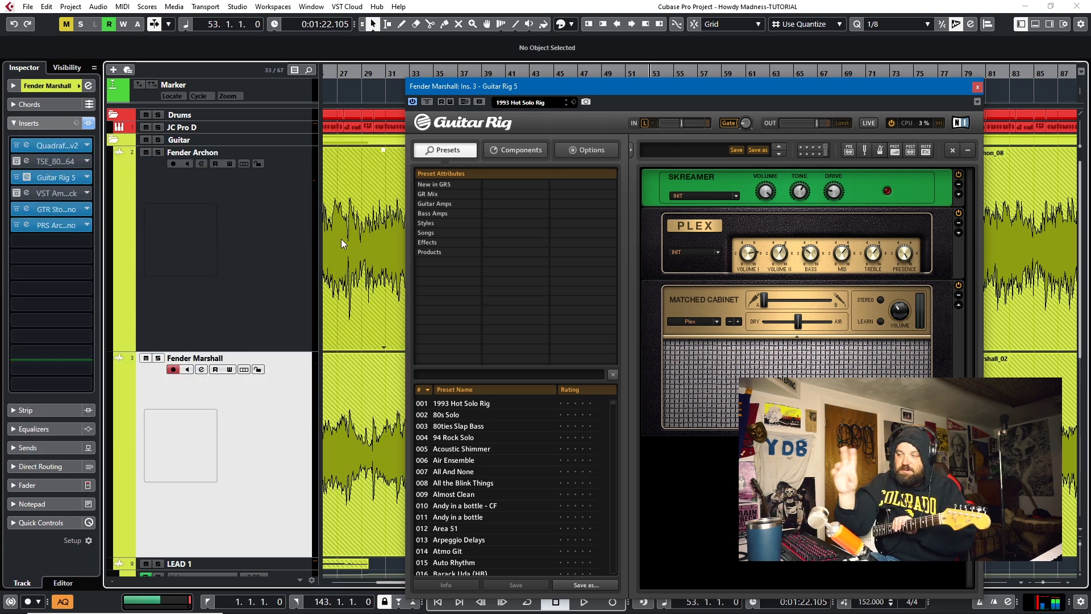
left_click(978, 86)
scroll(441, 251, "down", 4)
scroll(442, 249, "up", 4)
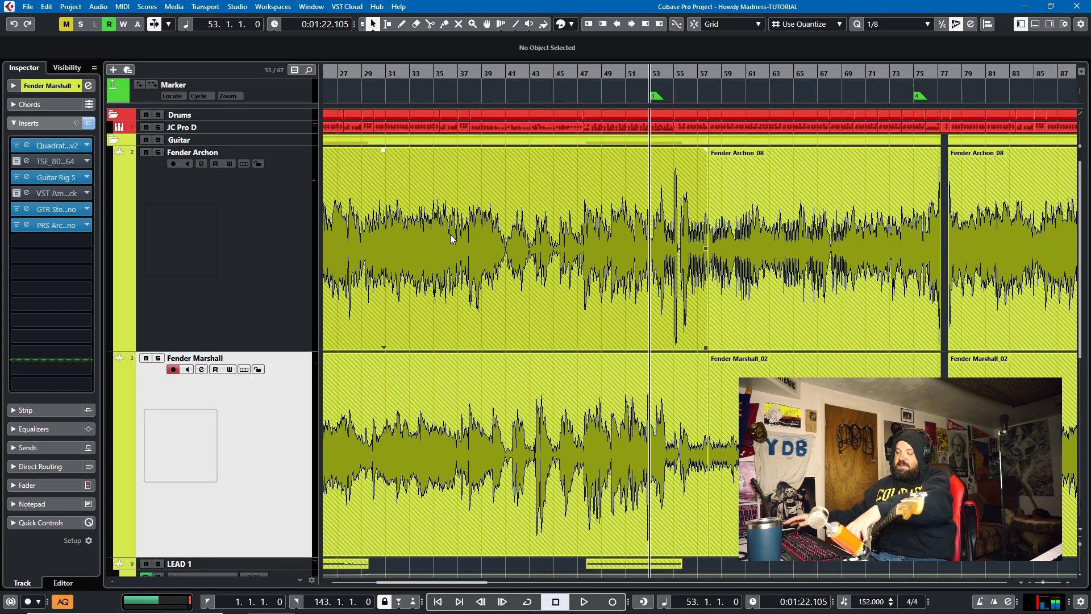
Step: Alternate Fender Archon and Fender Marshall, show Archon's Inspector channel controls, and zoom out to bars 1–51
scroll(453, 240, "down", 2)
left_click(254, 267)
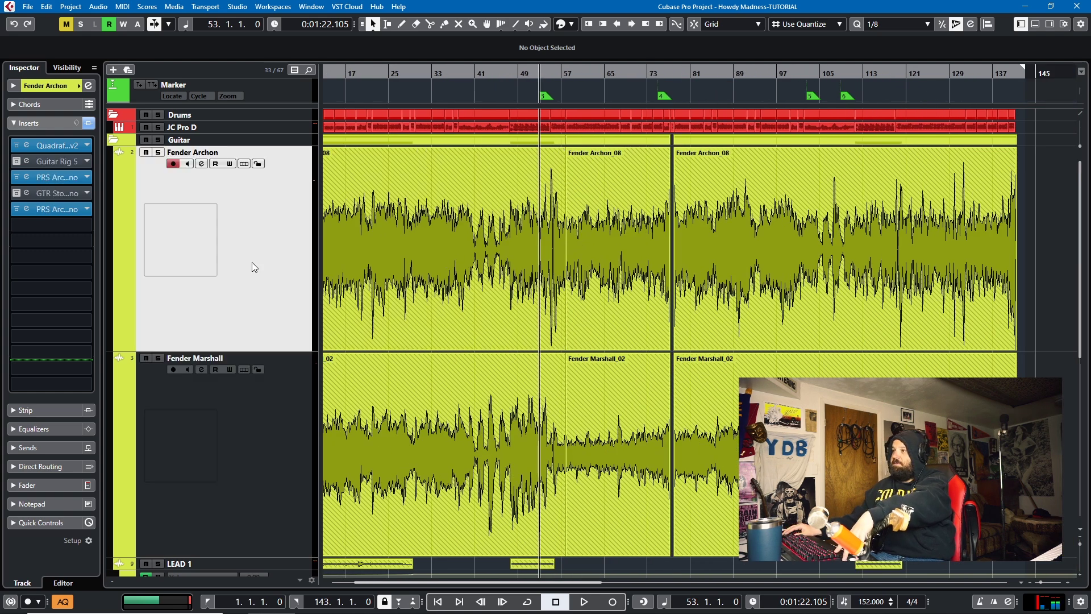
left_click(59, 89)
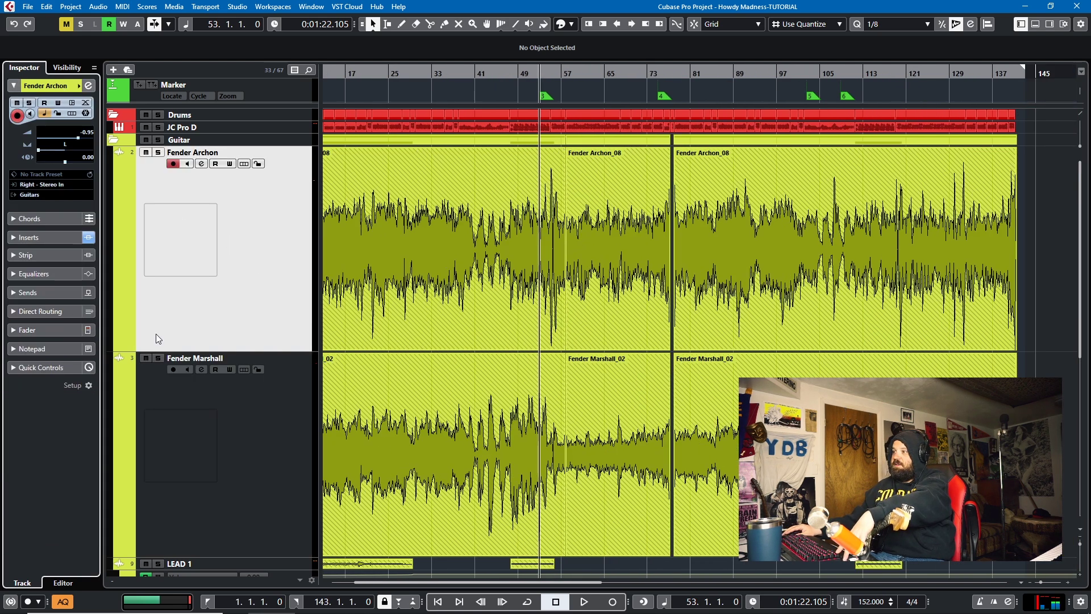
left_click(246, 447)
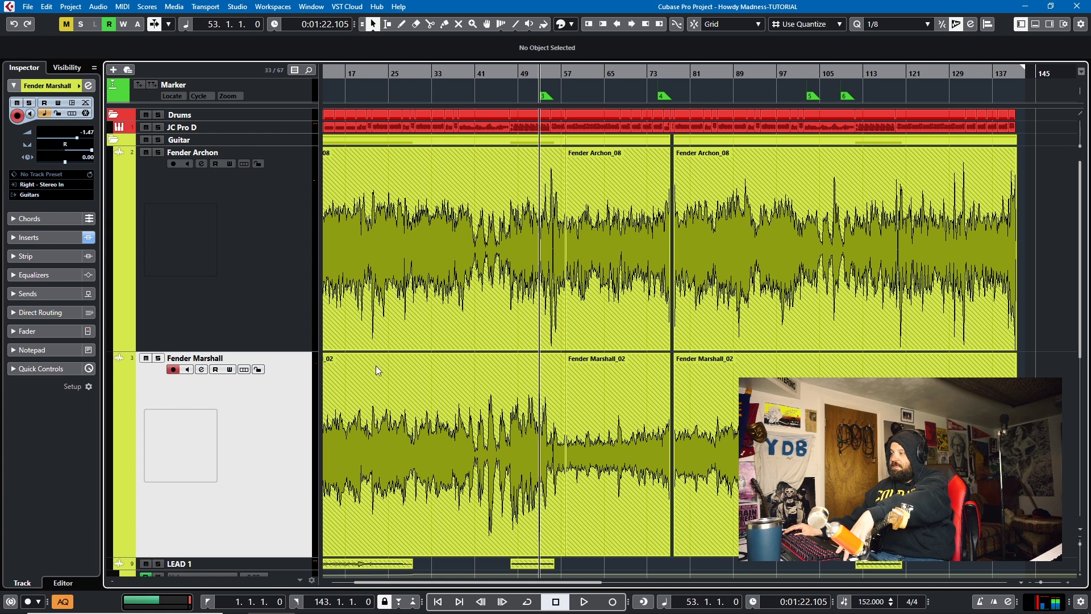
left_click(203, 265)
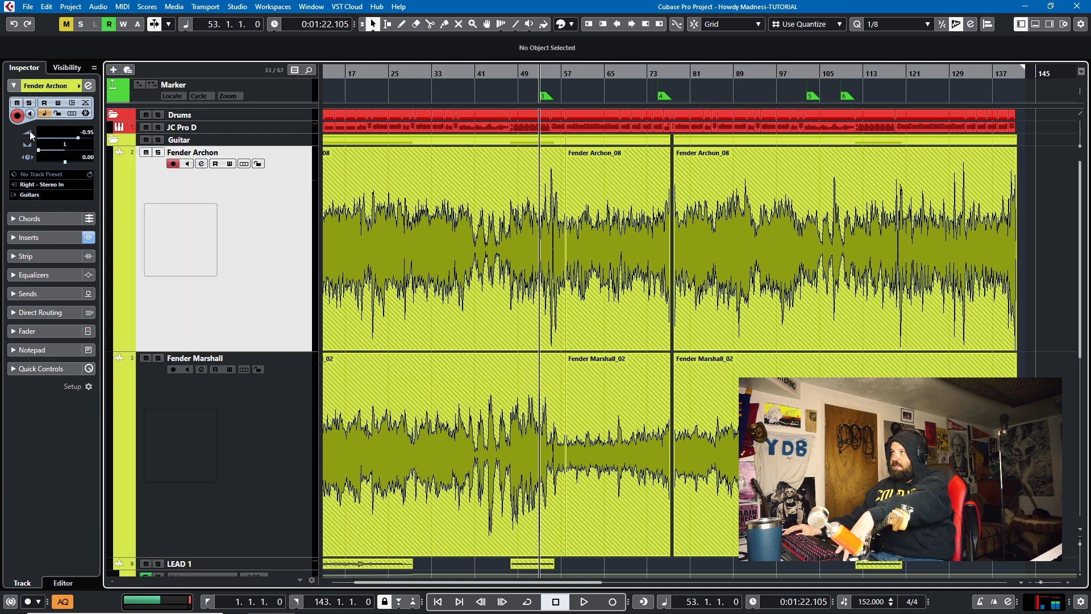
left_click(256, 414)
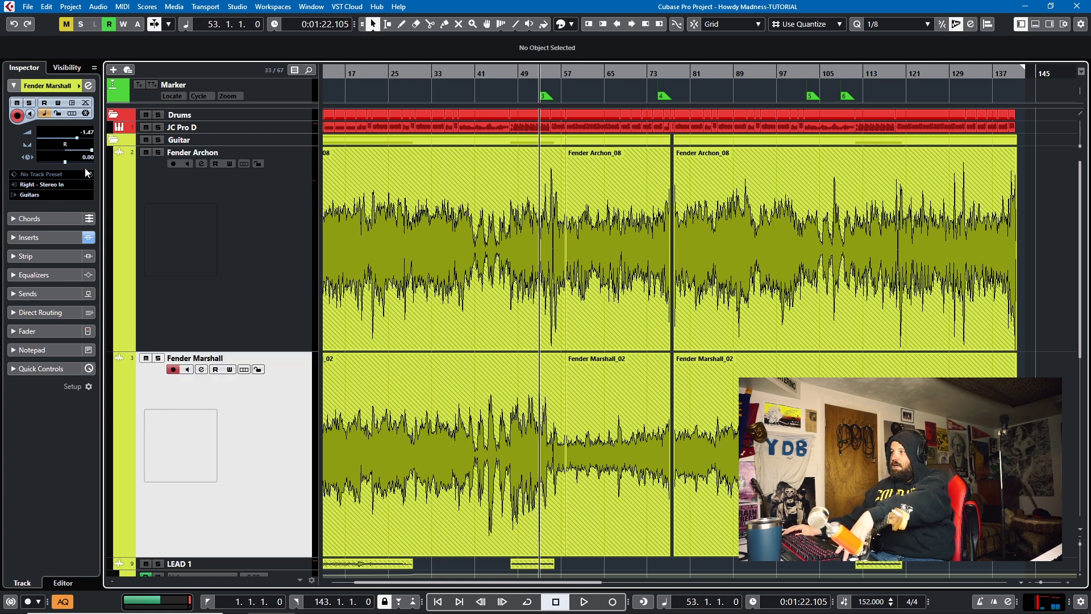
key("g")
key("g")
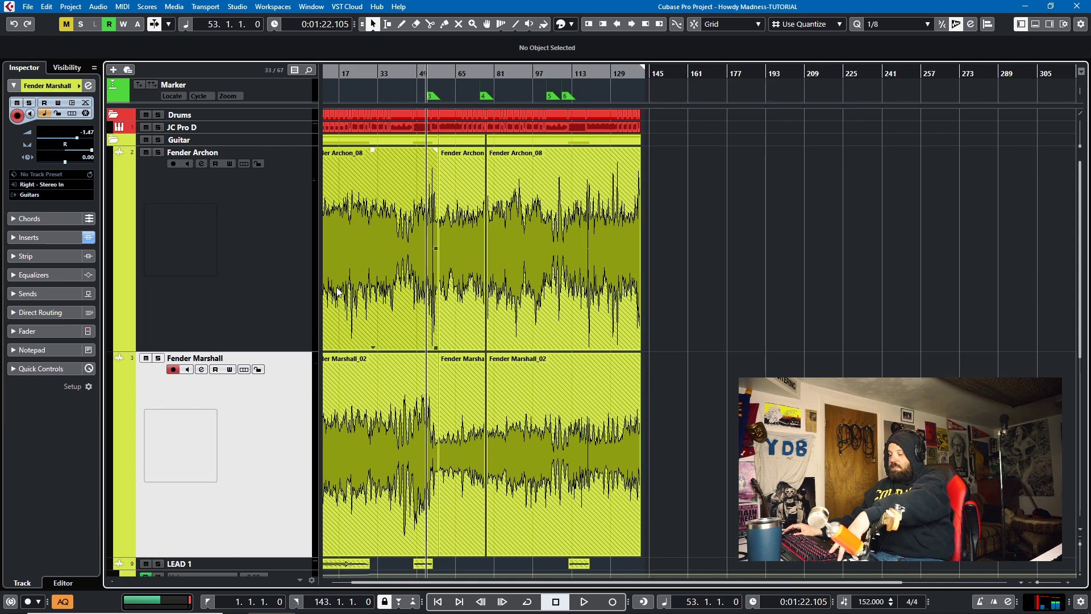
scroll(340, 291, "left", 1)
scroll(347, 296, "up", 5)
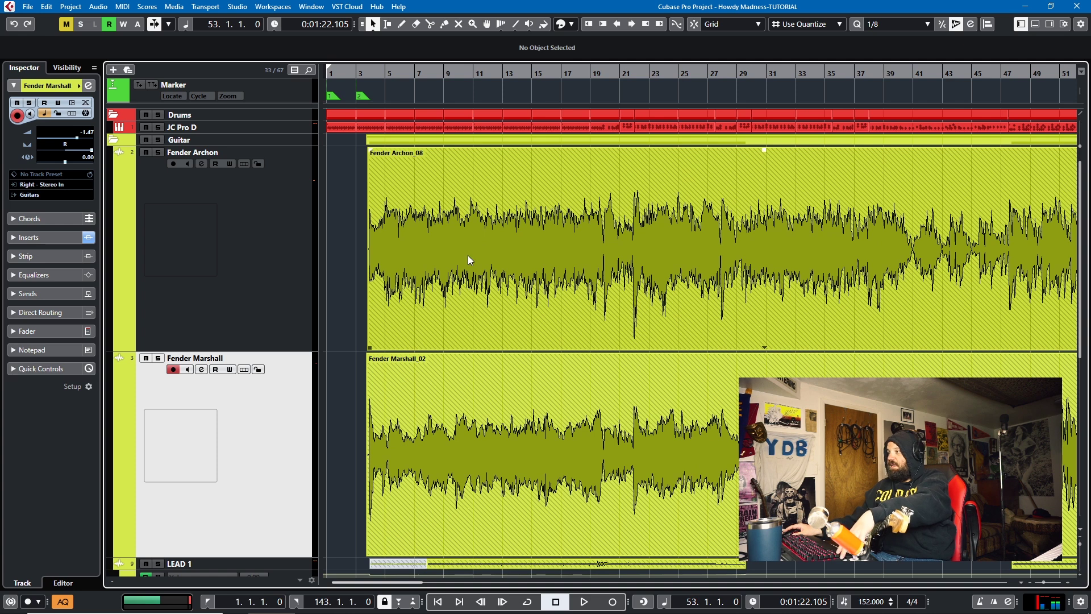
left_click(274, 255)
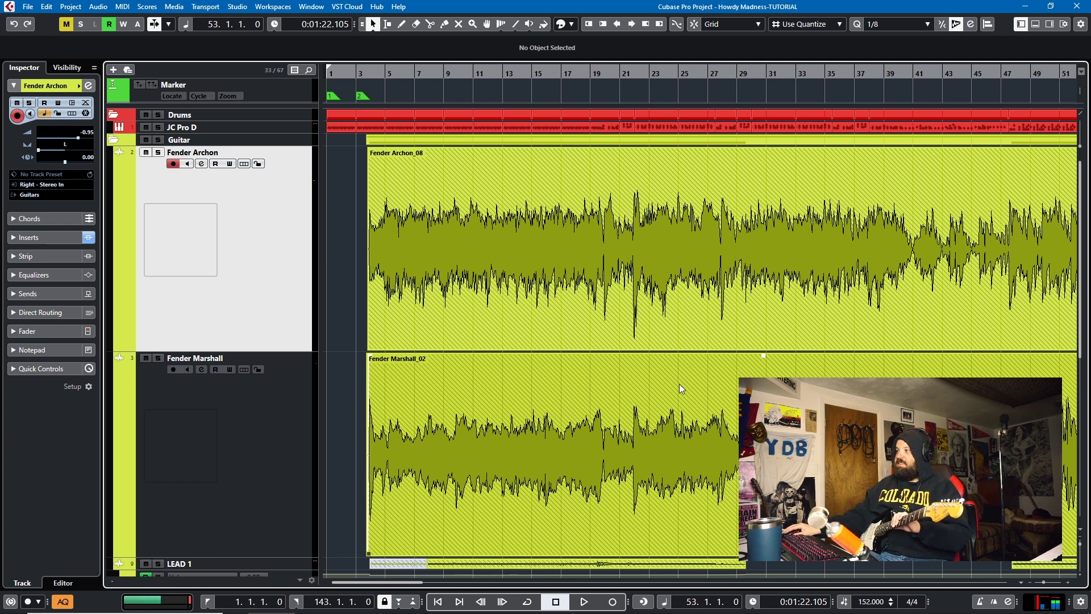
Step: Select the Fender Archon event, then the Fender Marshall_02 event at the song's start
left_click(547, 237)
left_click(619, 498)
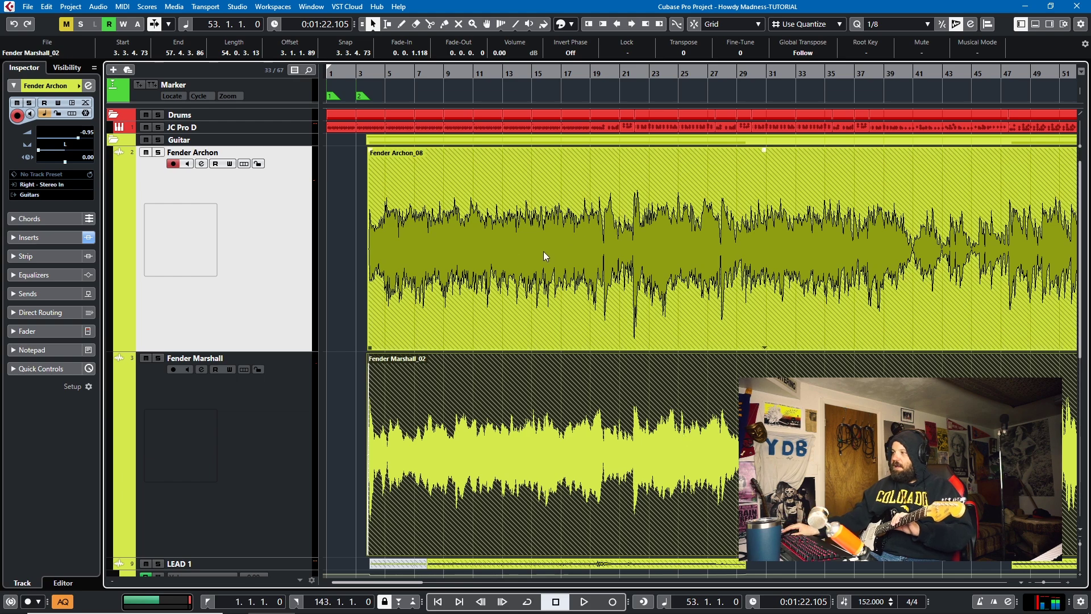
Step: Make the LEAD 1 track taller, then reselect Fender Marshall to list its insert chain
scroll(544, 251, "down", 5)
scroll(490, 275, "up", 2)
scroll(489, 275, "down", 2)
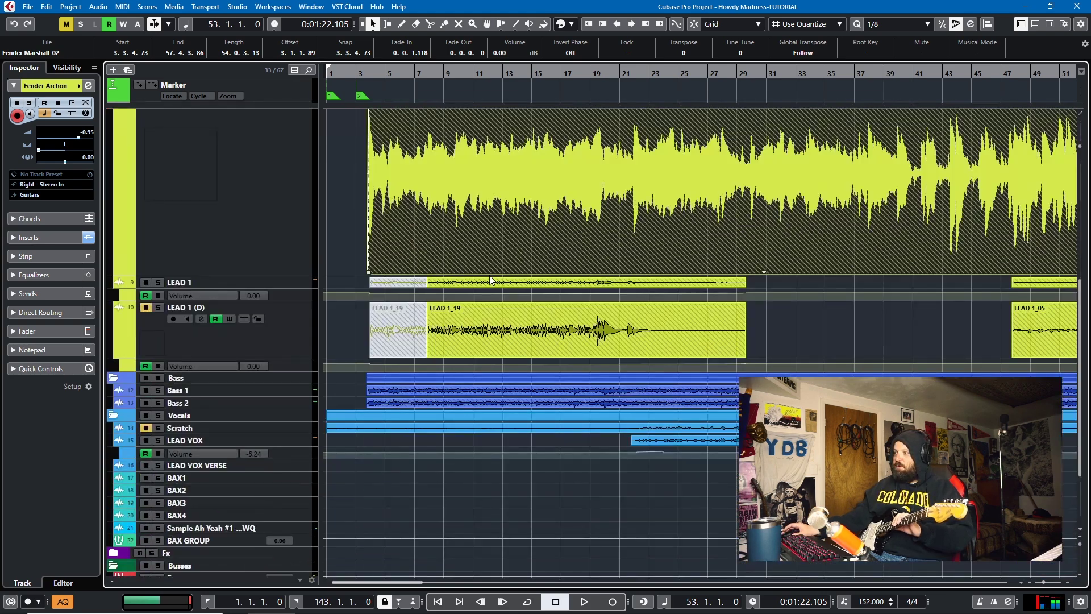
scroll(324, 322, "up", 6)
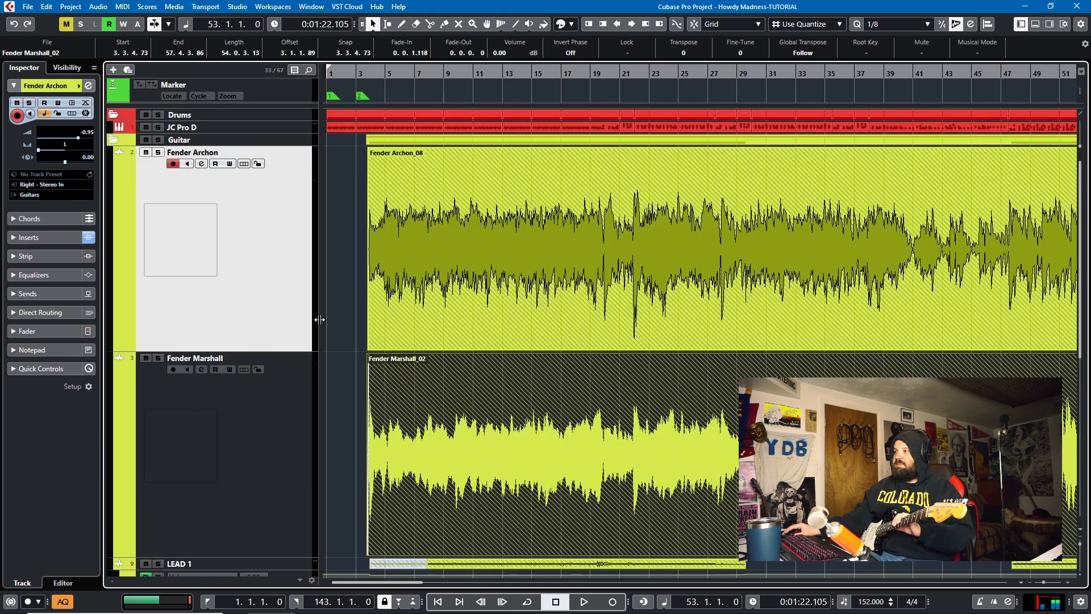
scroll(264, 294, "down", 4)
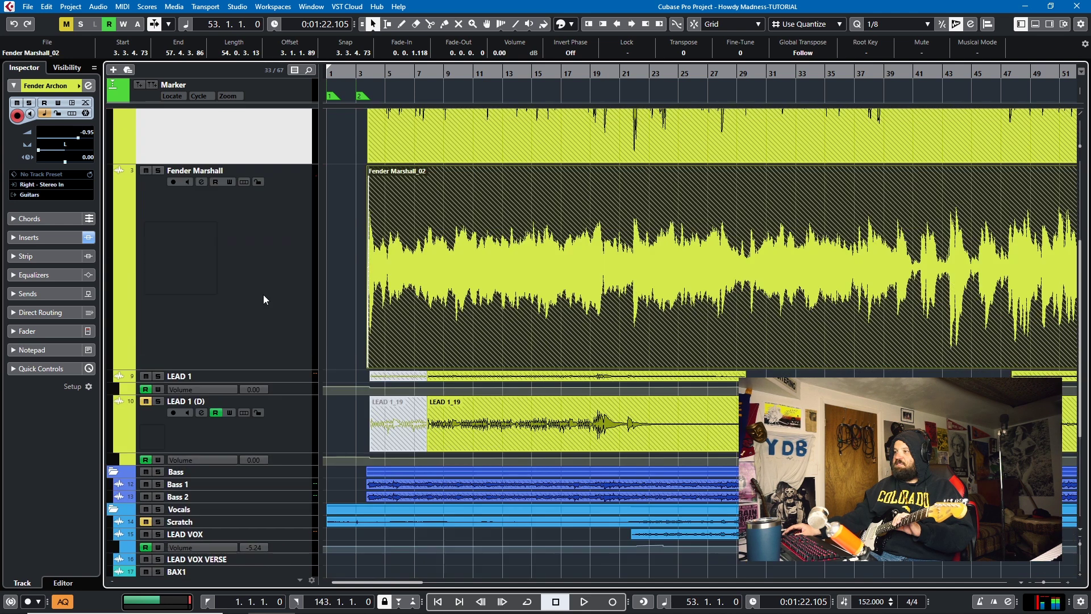
left_click(292, 376)
left_click_drag(292, 383, 291, 416)
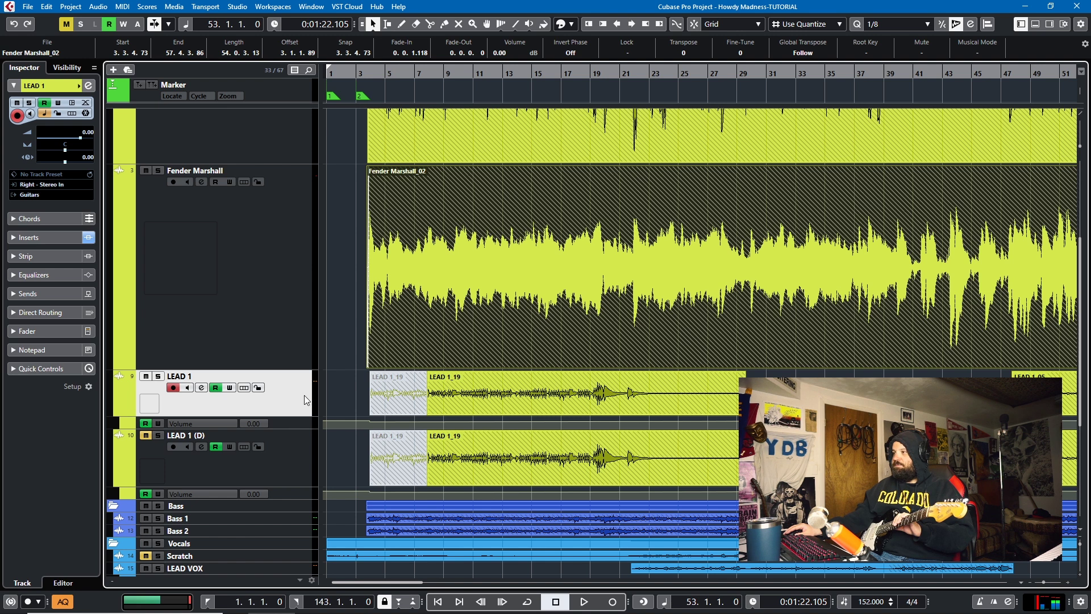
scroll(302, 296, "up", 2)
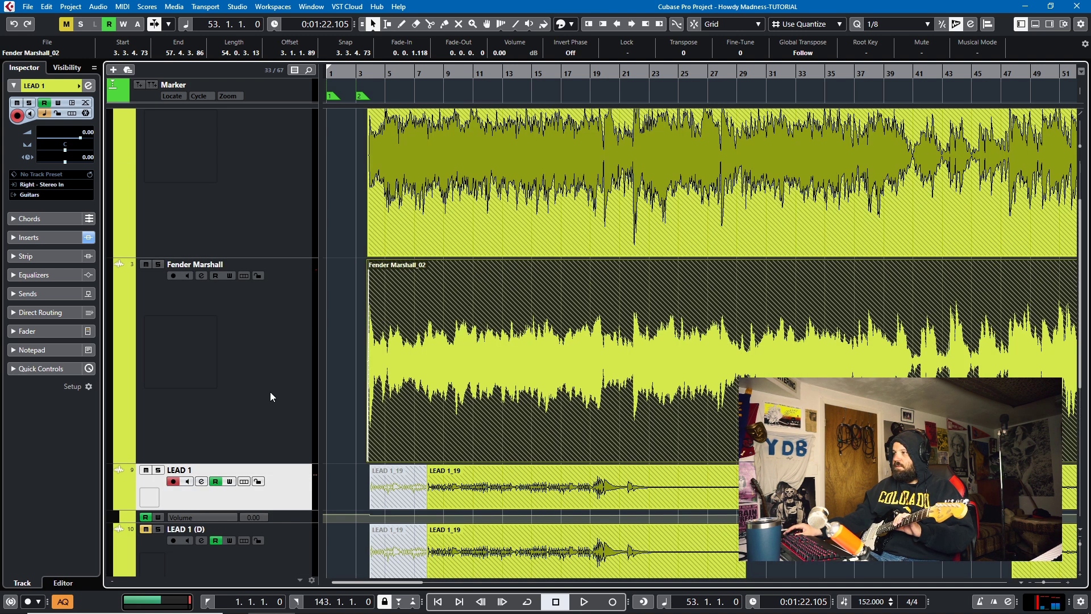
left_click(269, 389)
Step: Open Guitar Rig 5 and PRS Archon Mono on the soloed, playing Fender Marshall track
left_click(57, 238)
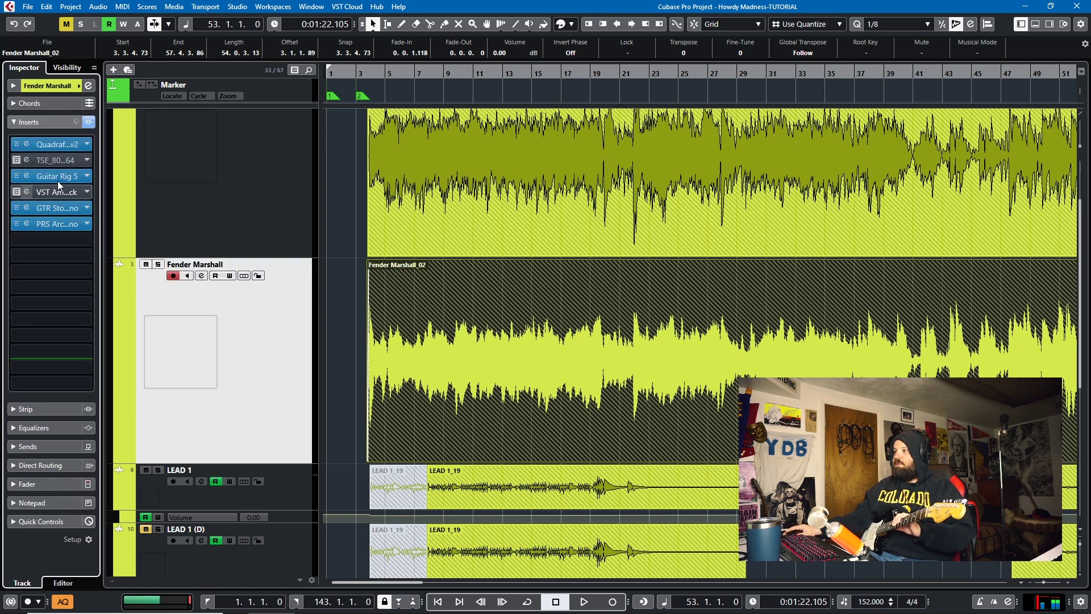
left_click(59, 176)
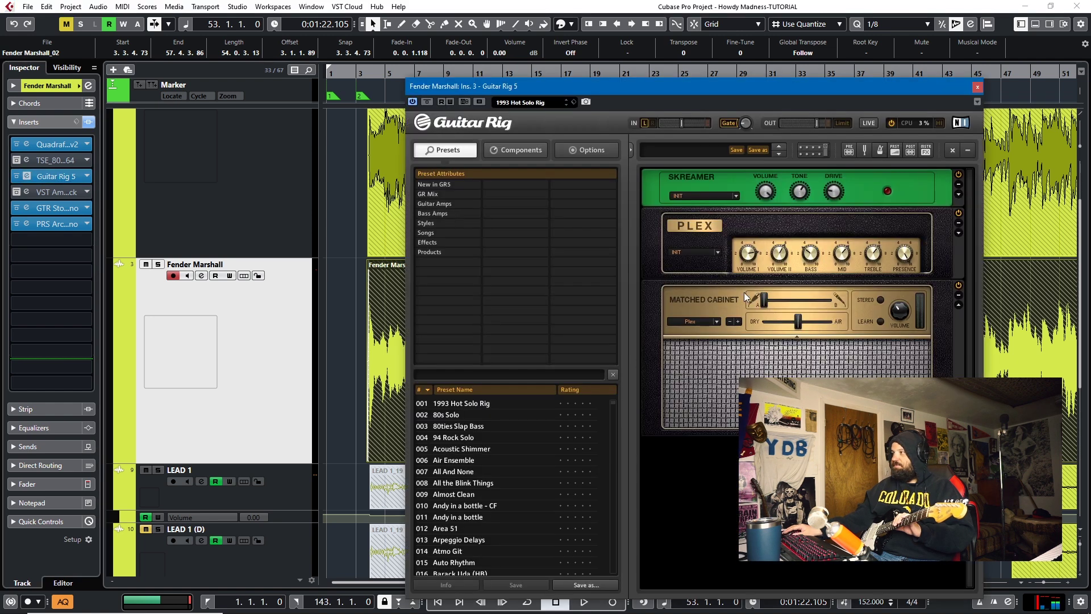
left_click(158, 265)
key("space")
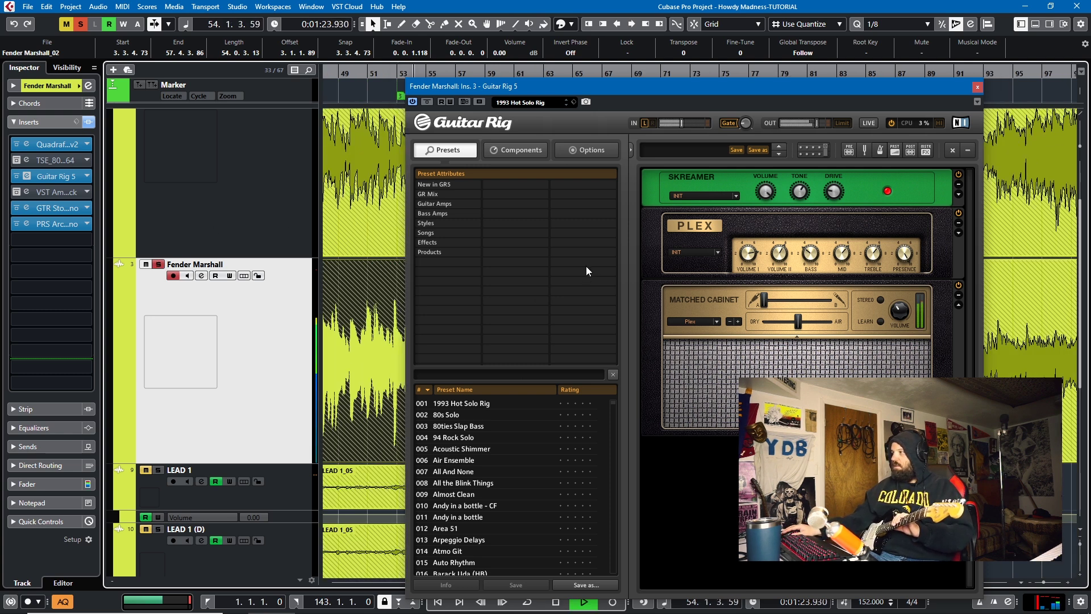
left_click(59, 223)
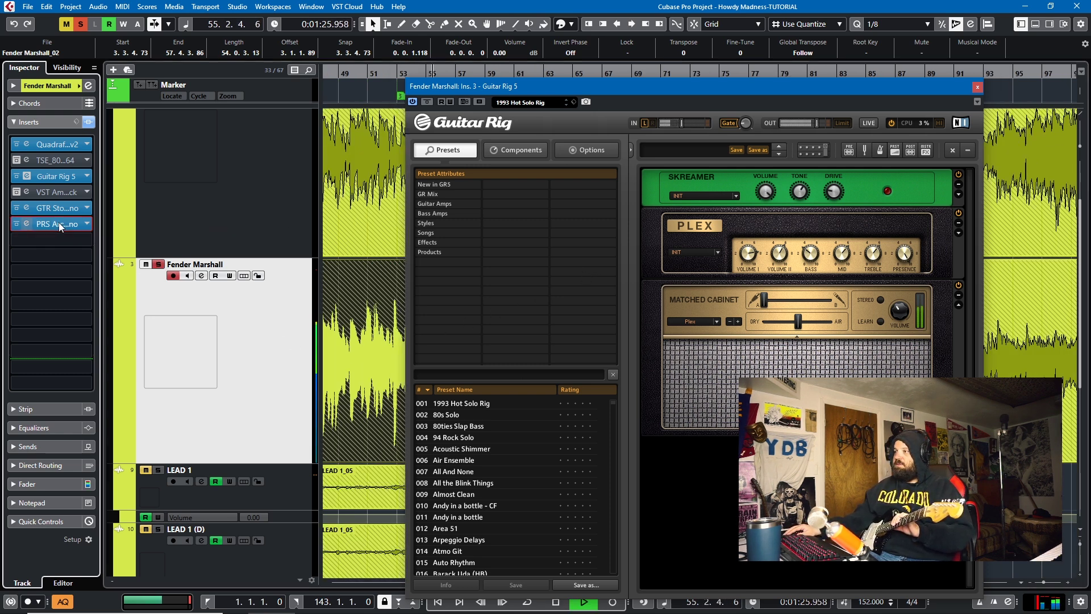
Step: Reposition the PRS Archon window and toggle its Cabinet 1 off and back on
left_click_drag(363, 118, 602, 176)
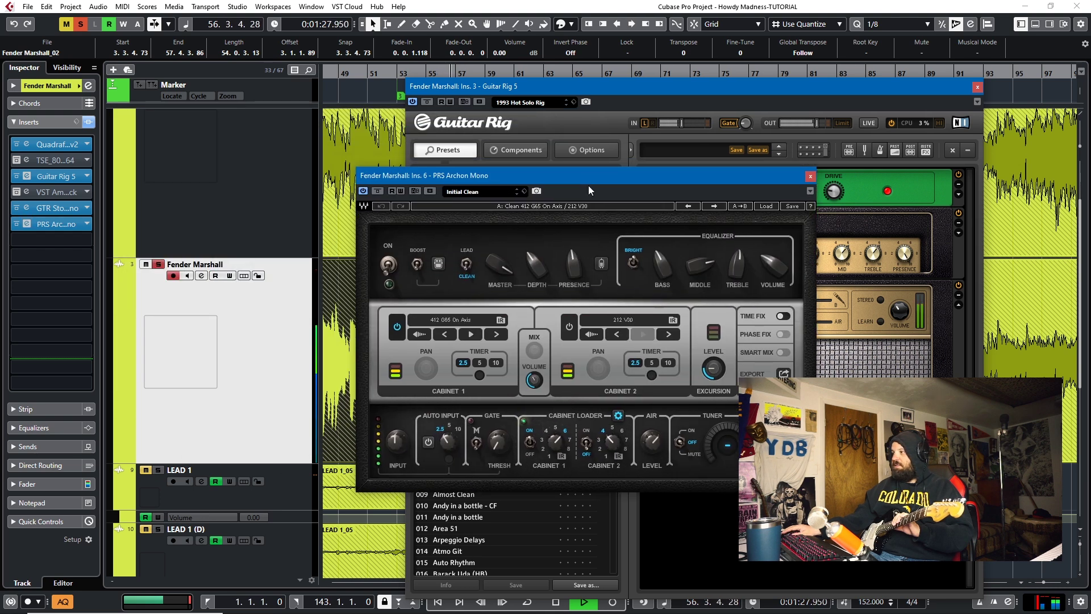
left_click(530, 443)
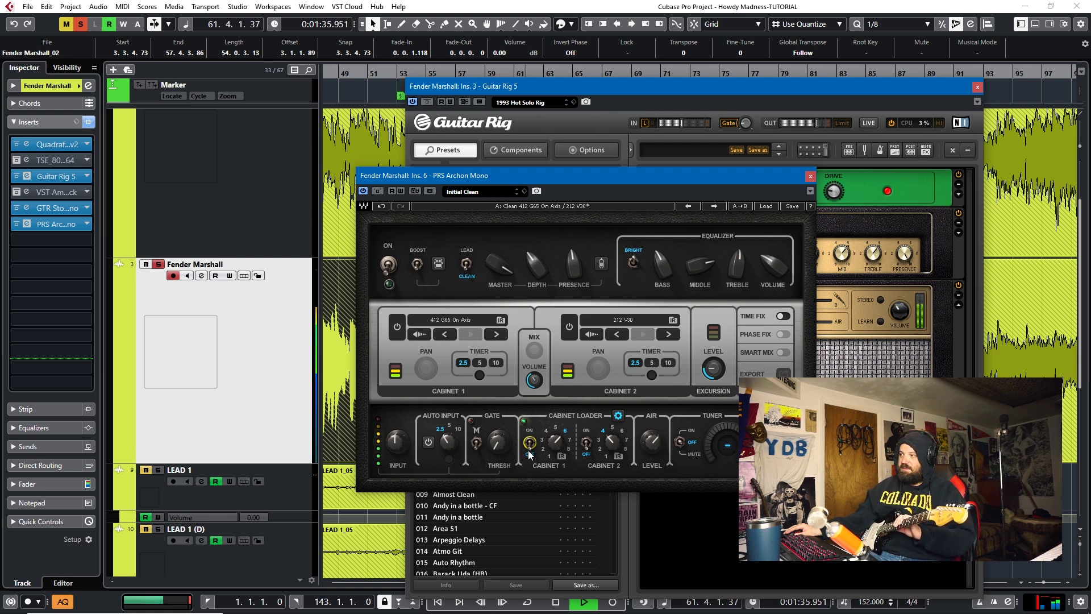
left_click(531, 446)
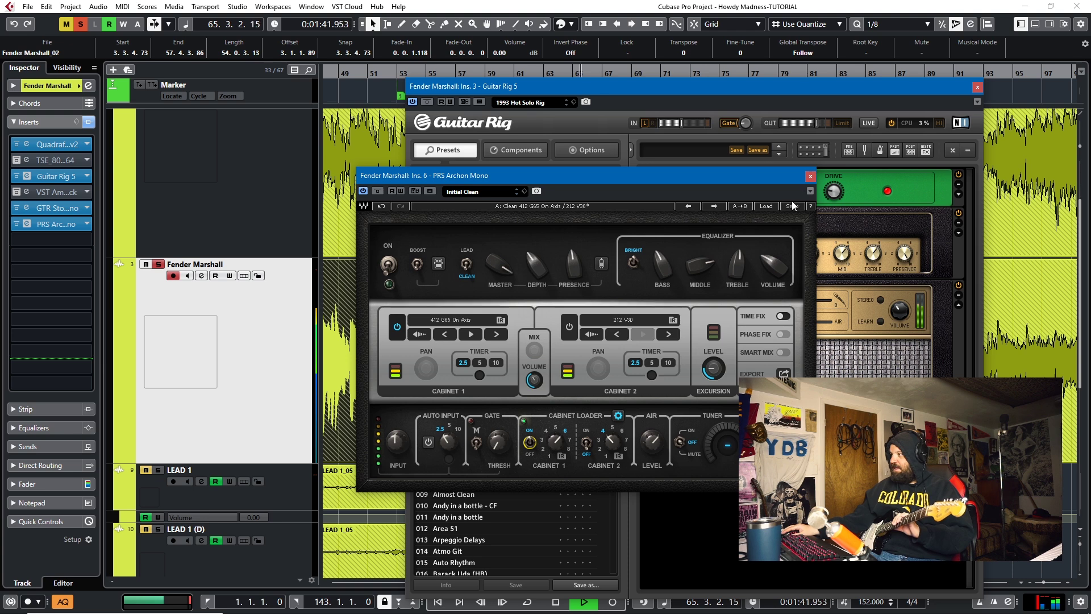
Step: Close PRS Archon, open GTR Stomp 2 Mono, reopen PRS Archon, and stop playback
left_click(810, 176)
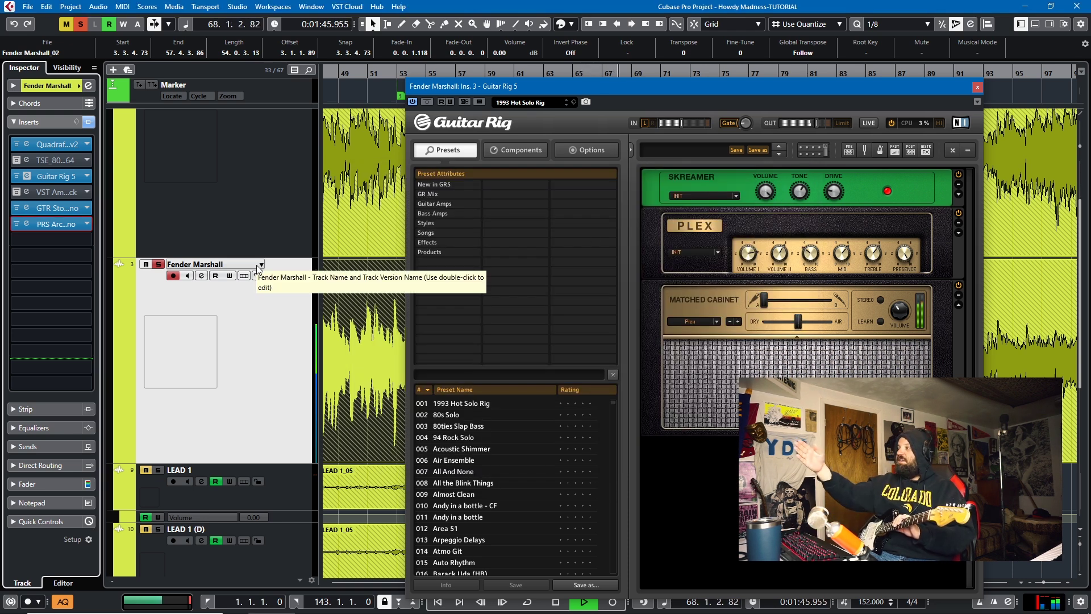
left_click(60, 208)
left_click(57, 224)
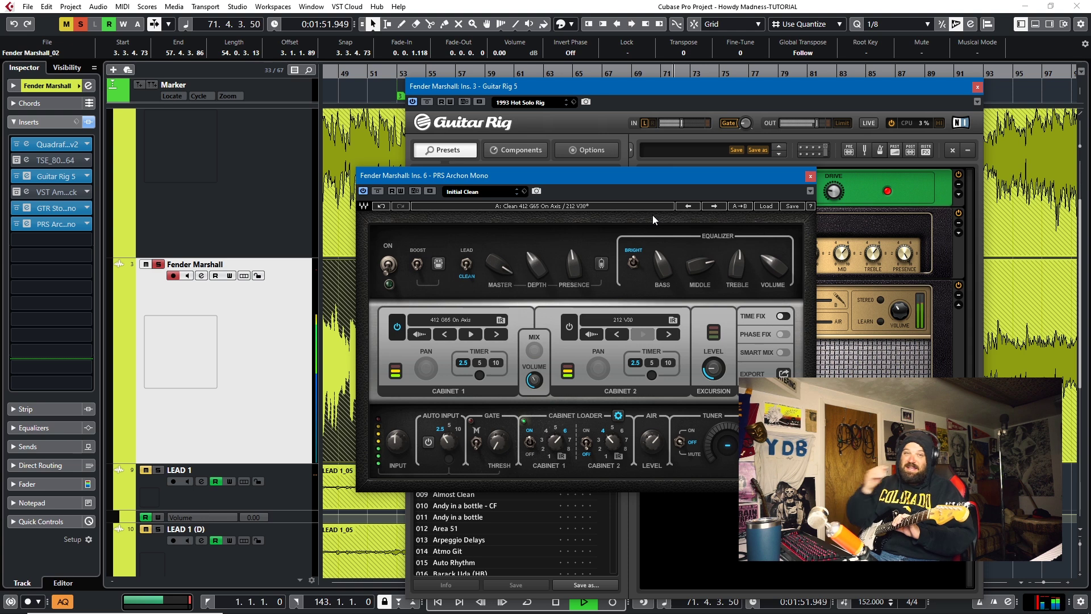
key("space")
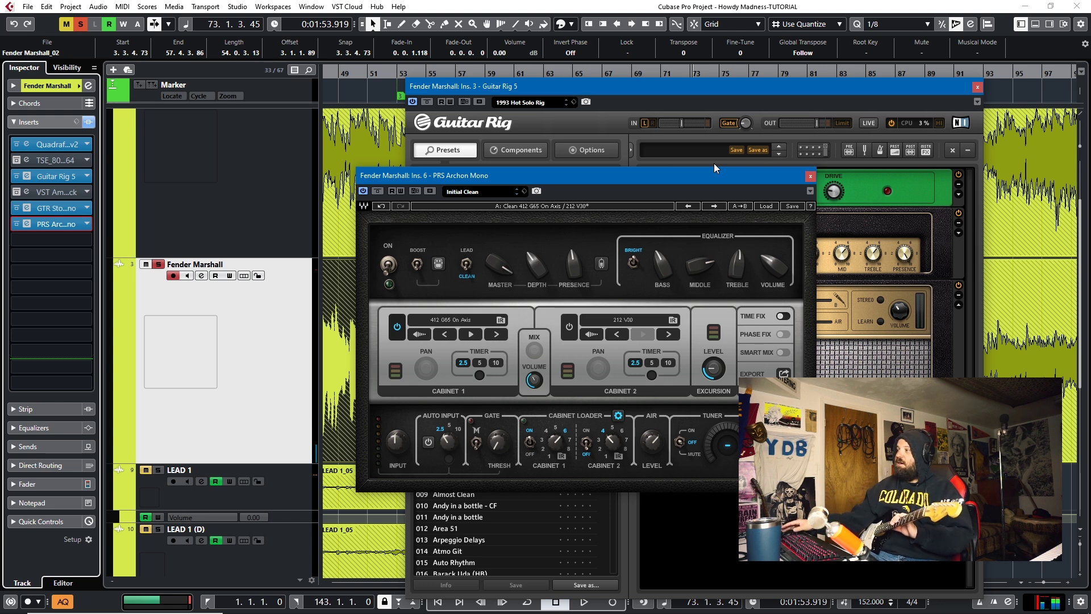
left_click_drag(720, 183, 462, 131)
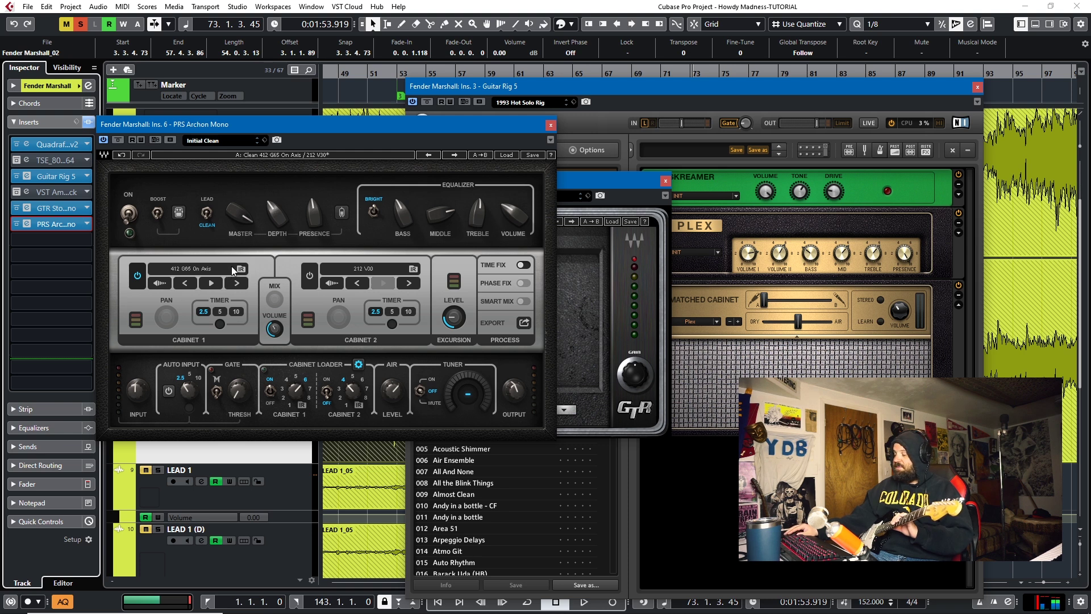
Step: Play with Guitar Rig's Matched Cabinet back on, stop, and return to the bar 3 marker
key("space")
left_click(959, 288)
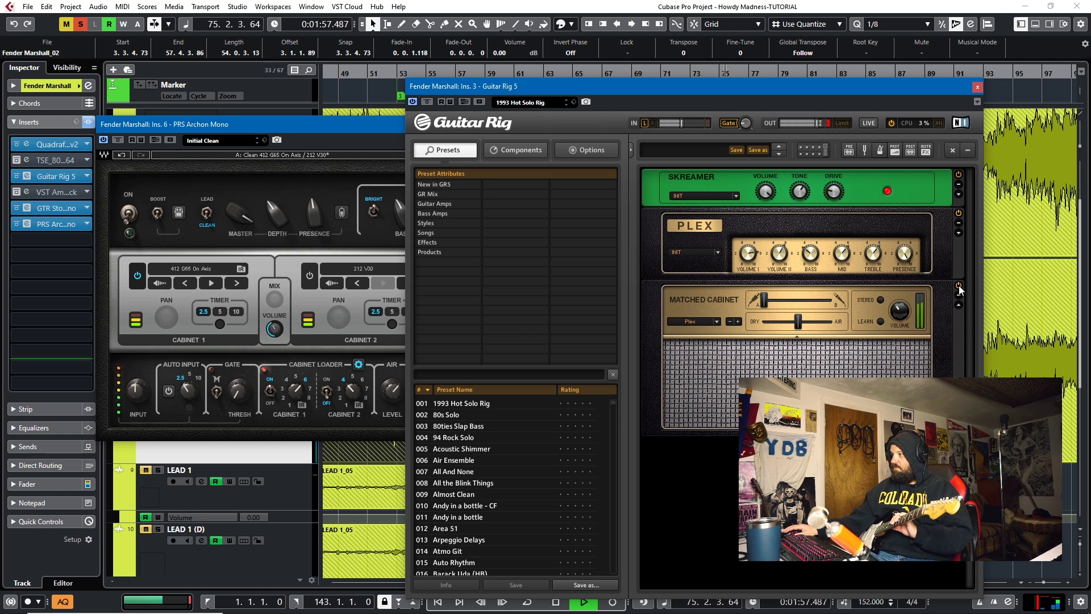
left_click(960, 285)
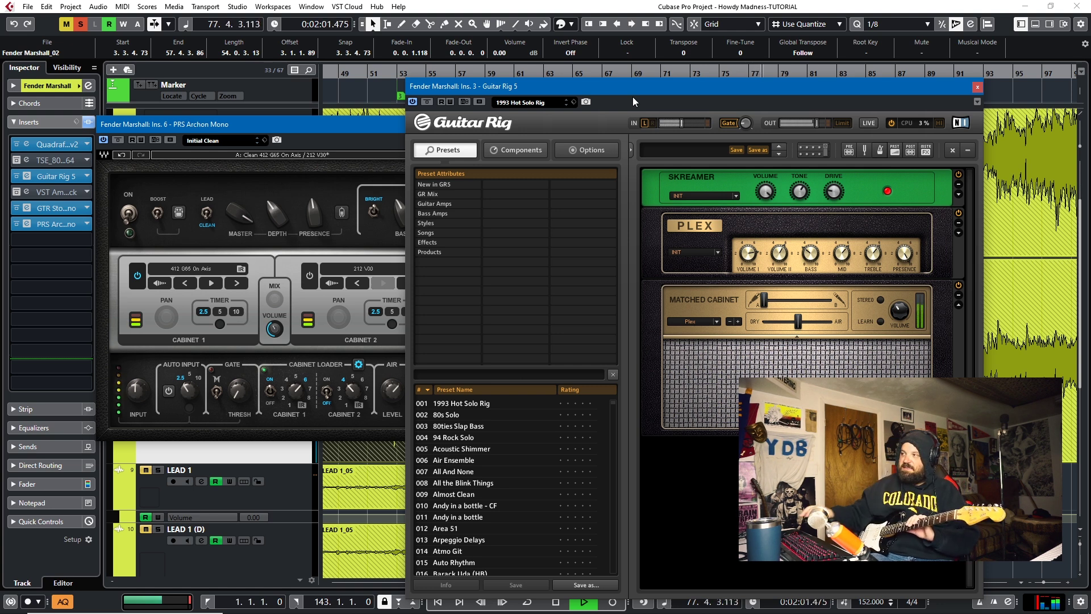
key("space")
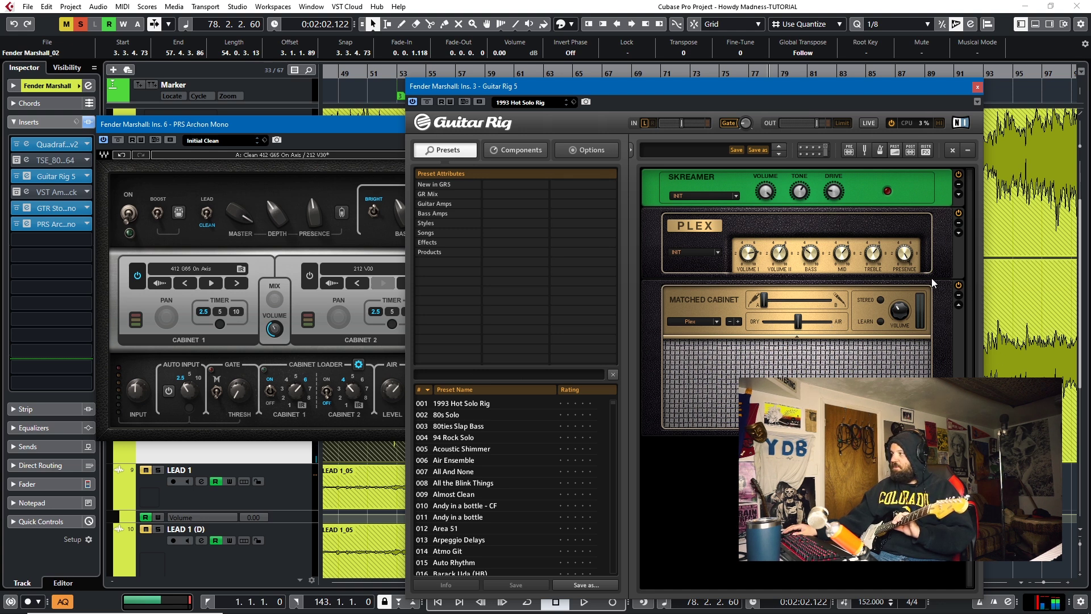
left_click_drag(280, 128, 358, 176)
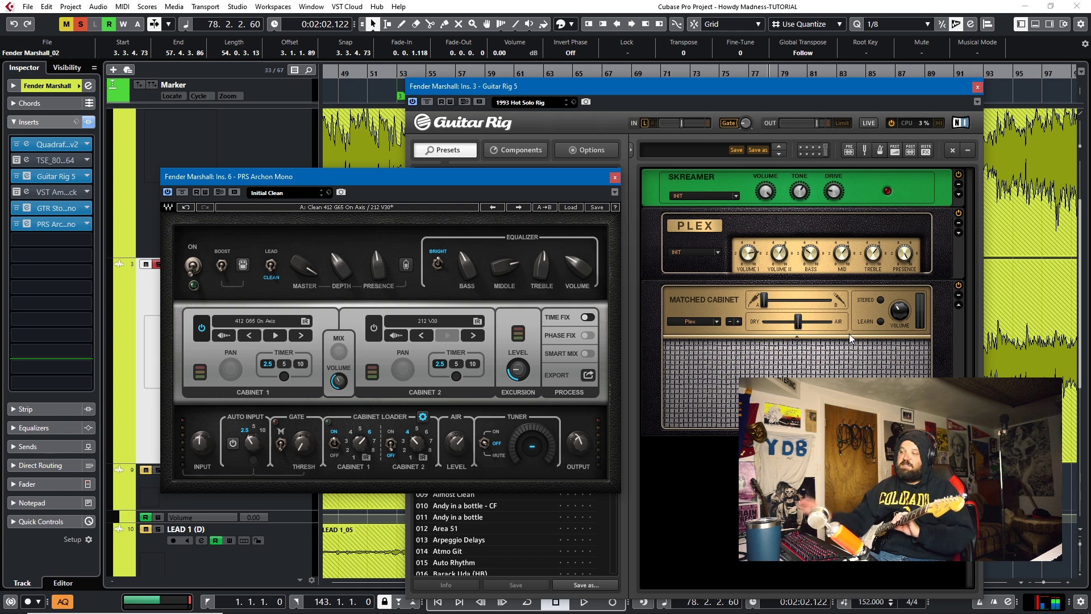
key("KP_2")
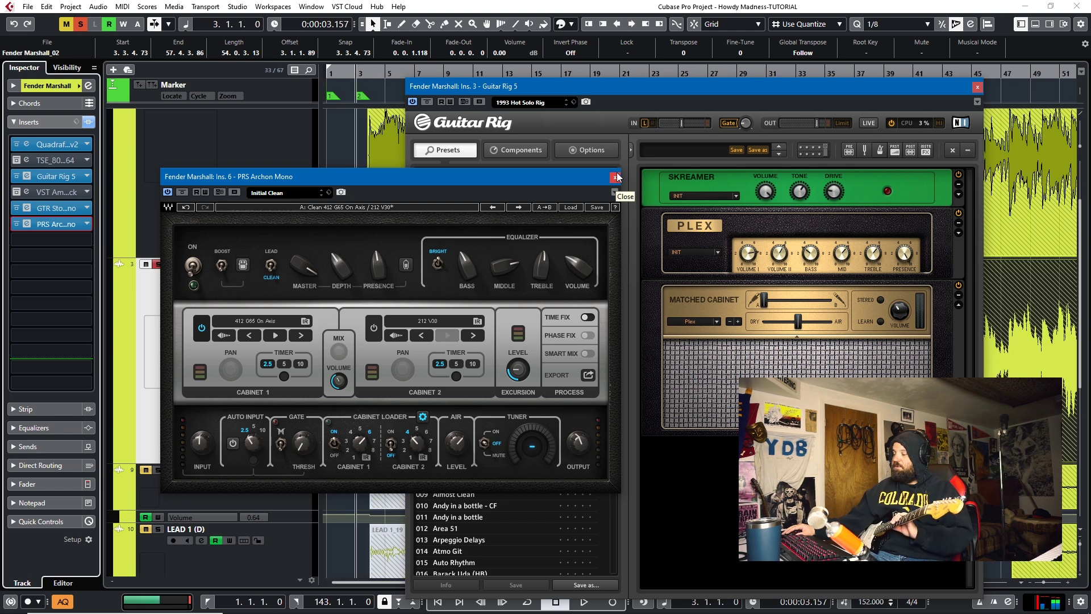
Step: Close the PRS Archon Mono window and clear the audio event selection
left_click(614, 178)
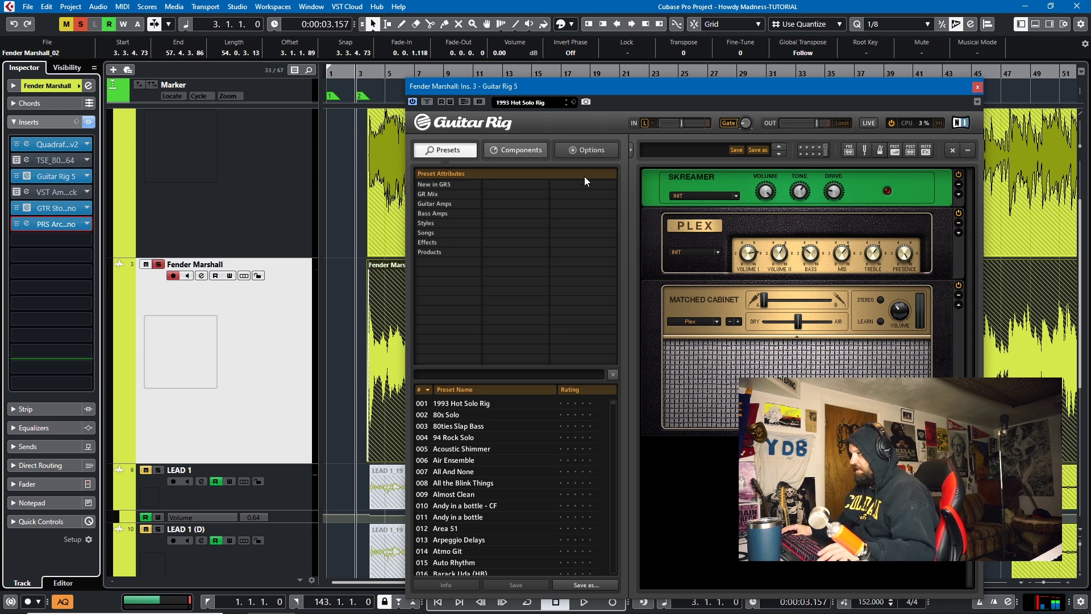
left_click(282, 334)
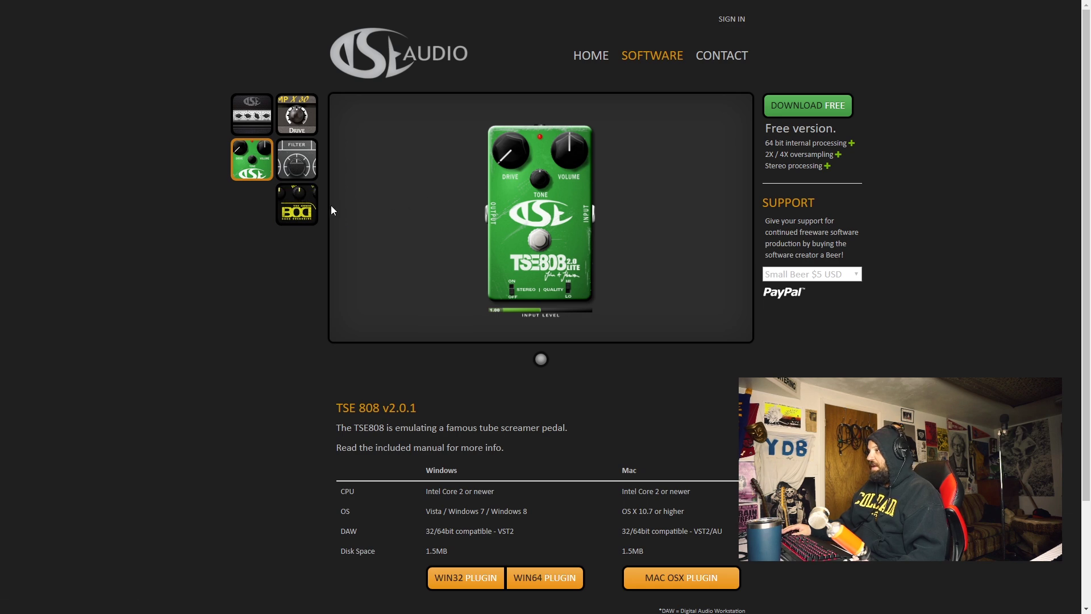
Step: Browse the TSE BOD, R47, X30, X50 and TSE 808 pages, then return to Cubase
left_click(295, 205)
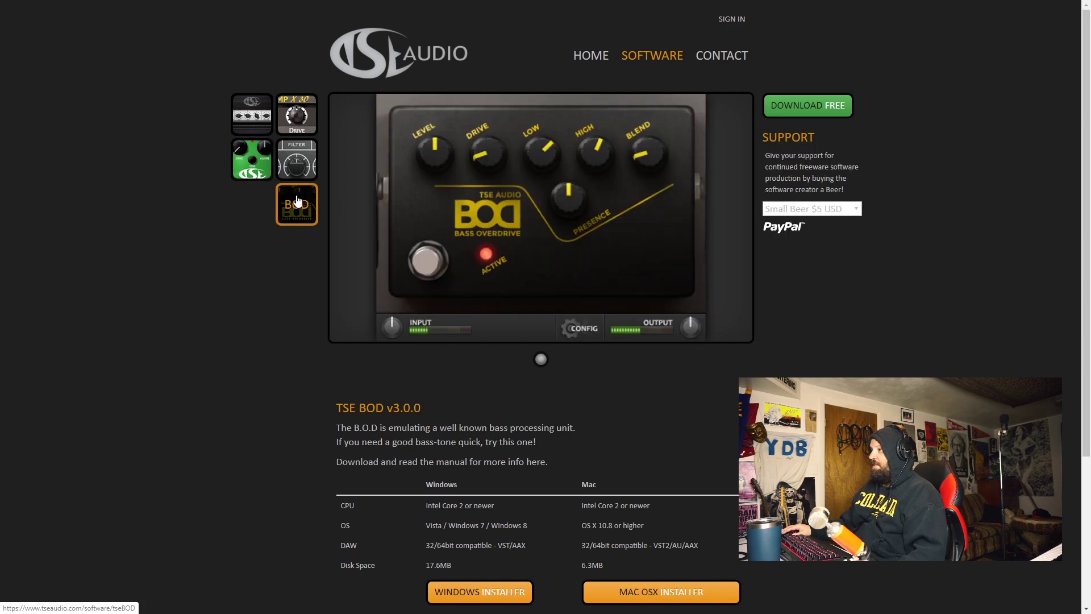
left_click(303, 144)
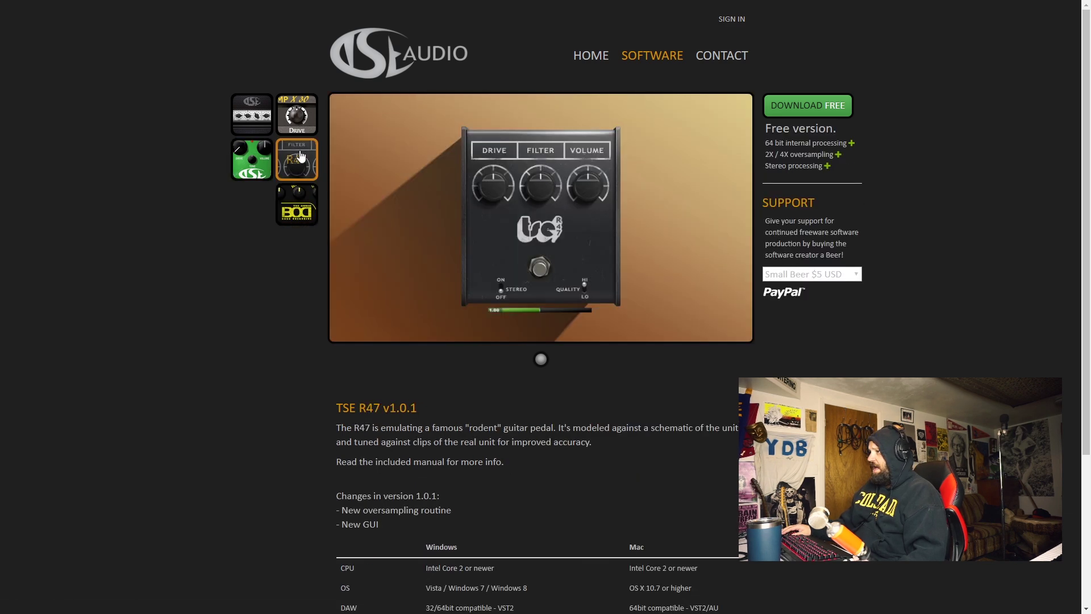
left_click(298, 121)
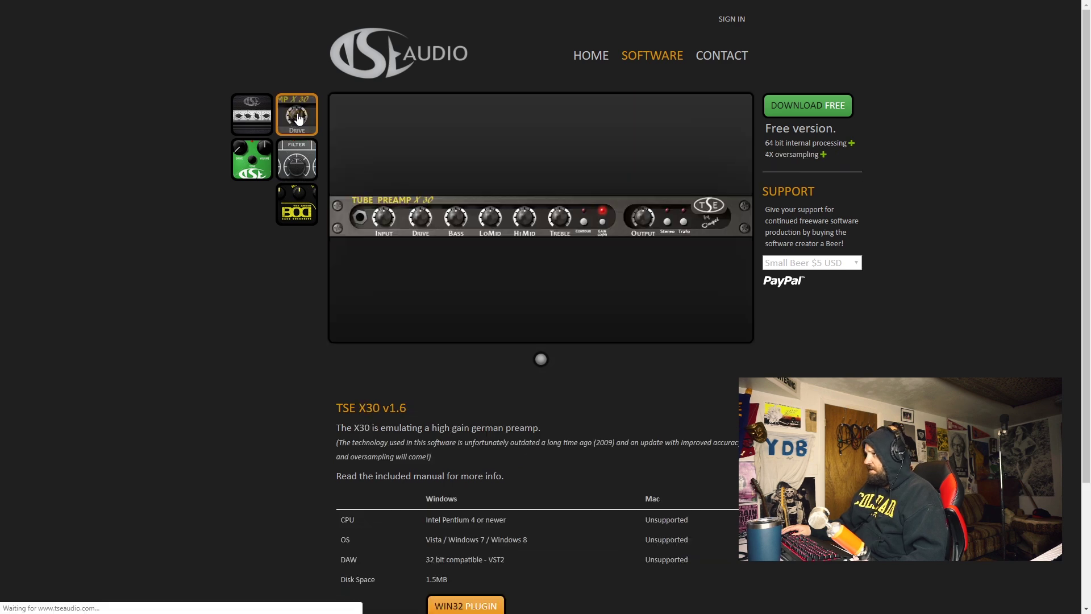
left_click(248, 116)
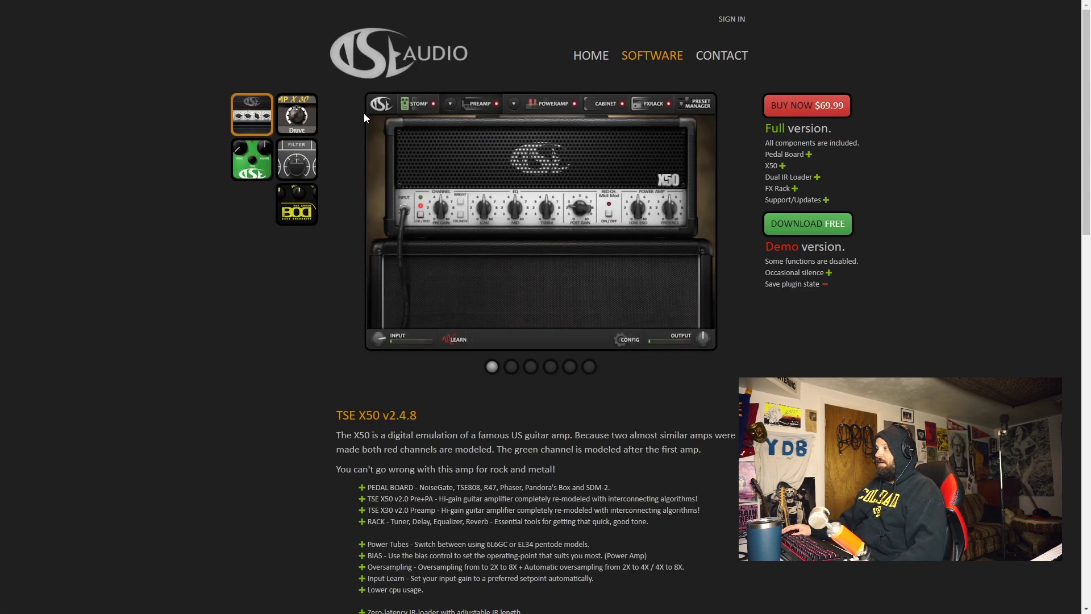
left_click(251, 159)
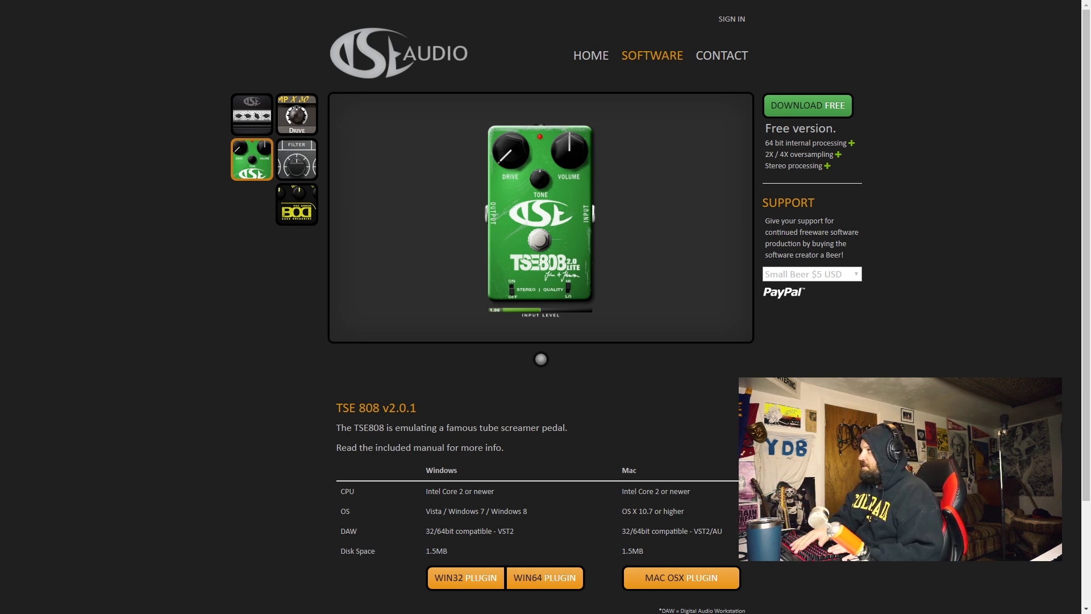
key("alt+Tab")
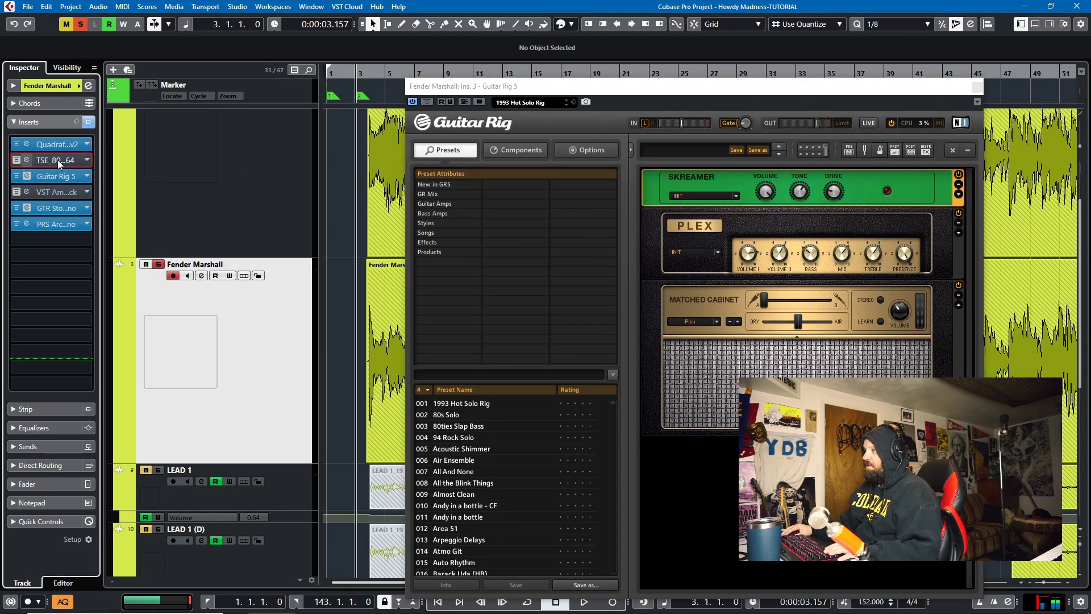
Step: Open TSE 808 beside a compacted Guitar Rig, raise its Drive slightly, and start playback
left_click(26, 160)
left_click_drag(591, 86, 342, 135)
left_click(631, 149)
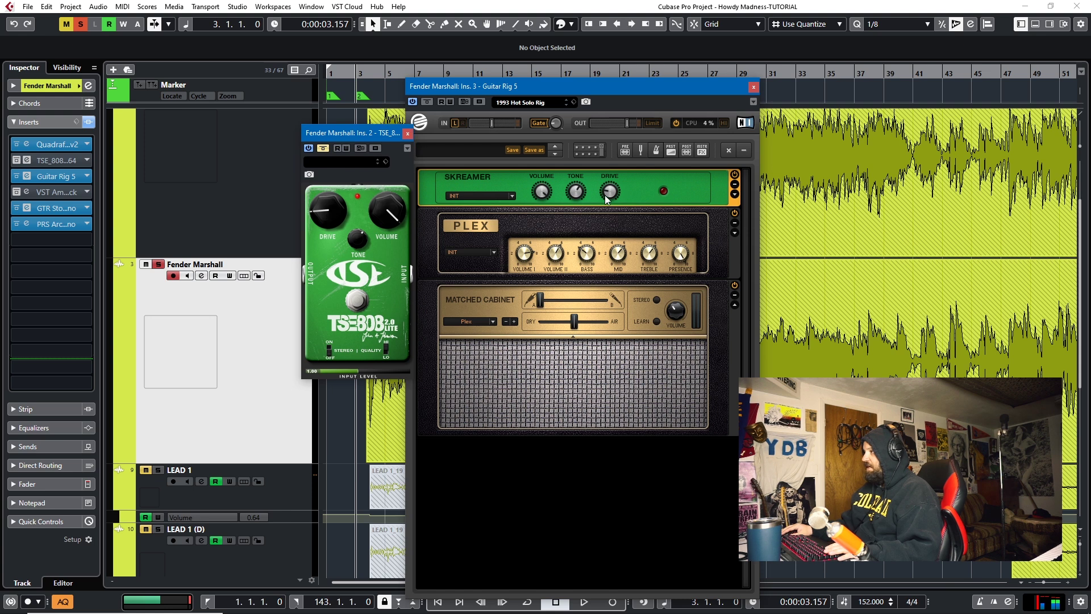
left_click_drag(333, 211, 340, 208)
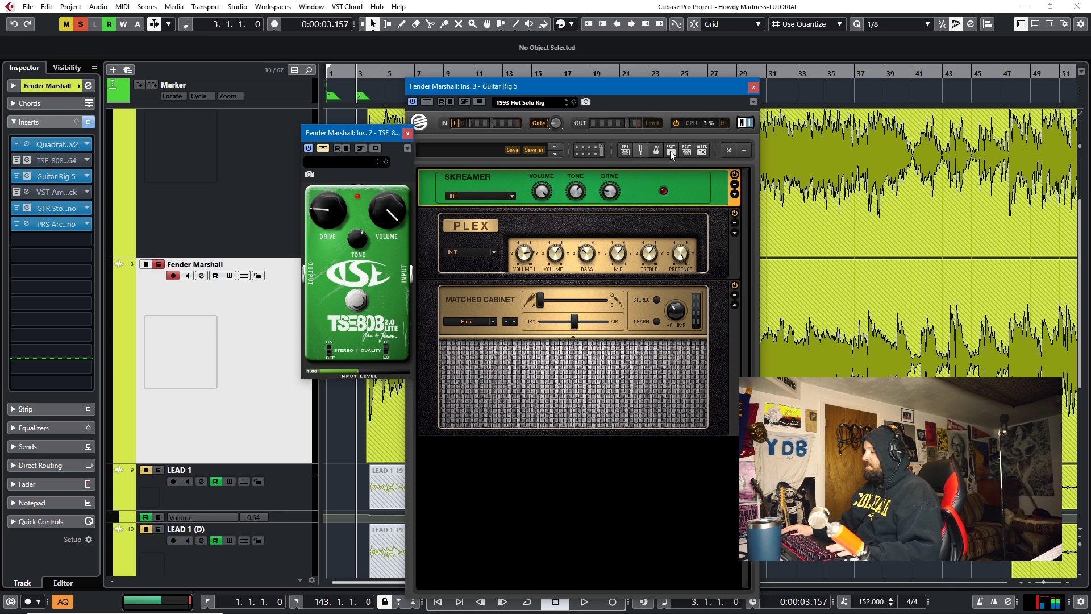
left_click(568, 90)
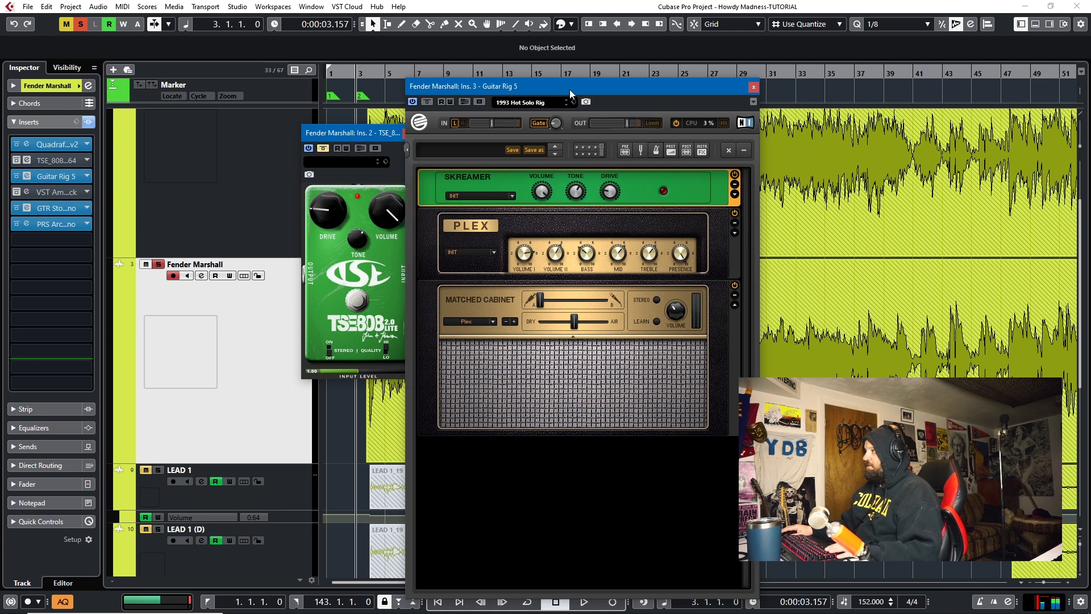
key("space")
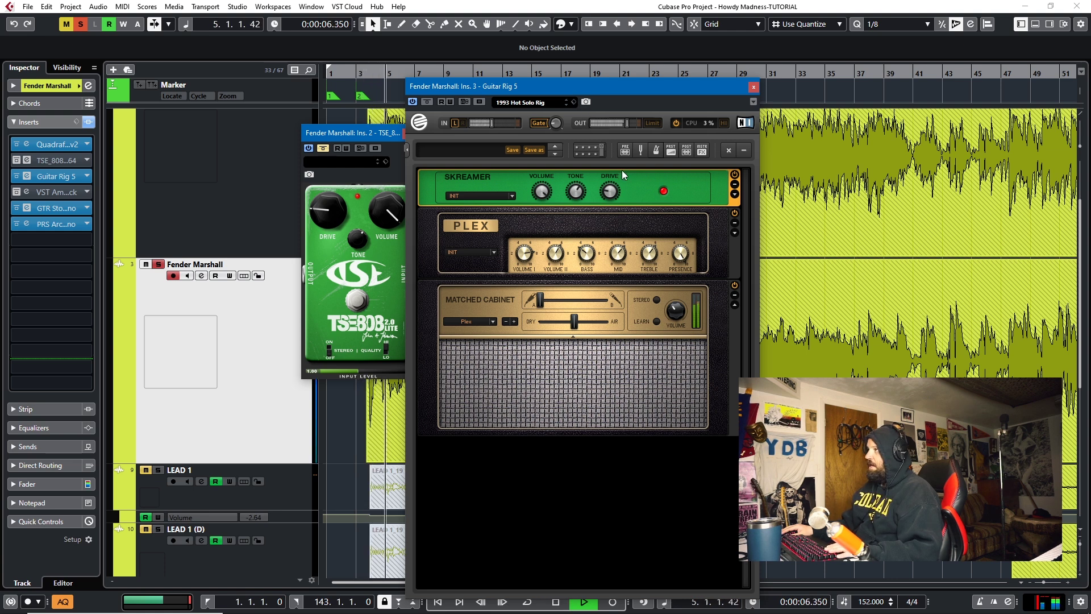
Step: Bypass Guitar Rig's Skreamer, A/B the TSE 808 pedal, leave it bypassed, and stop playback
left_click(735, 175)
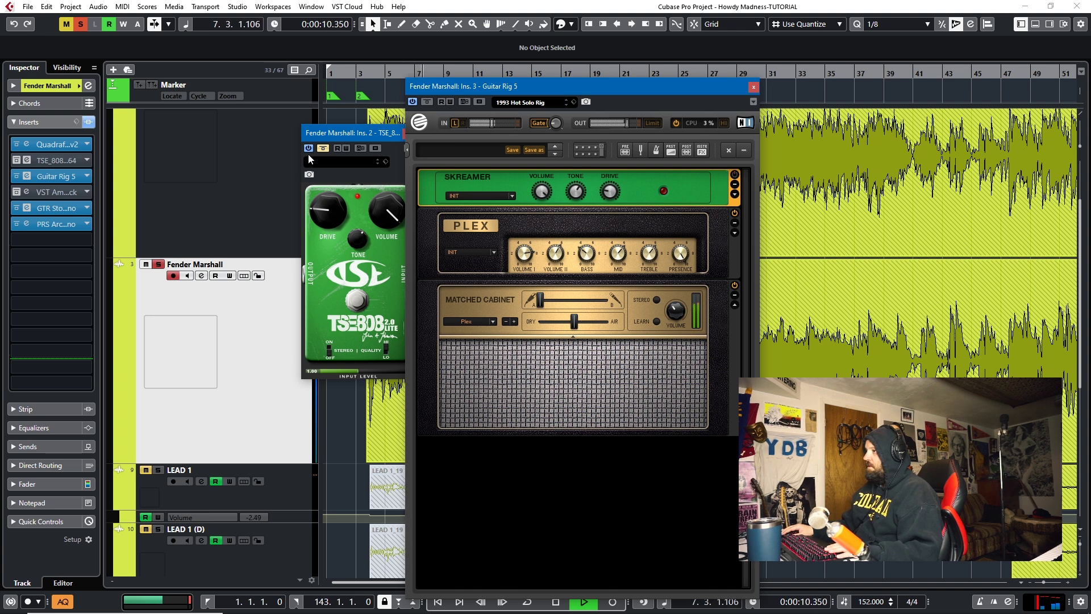
left_click(326, 149)
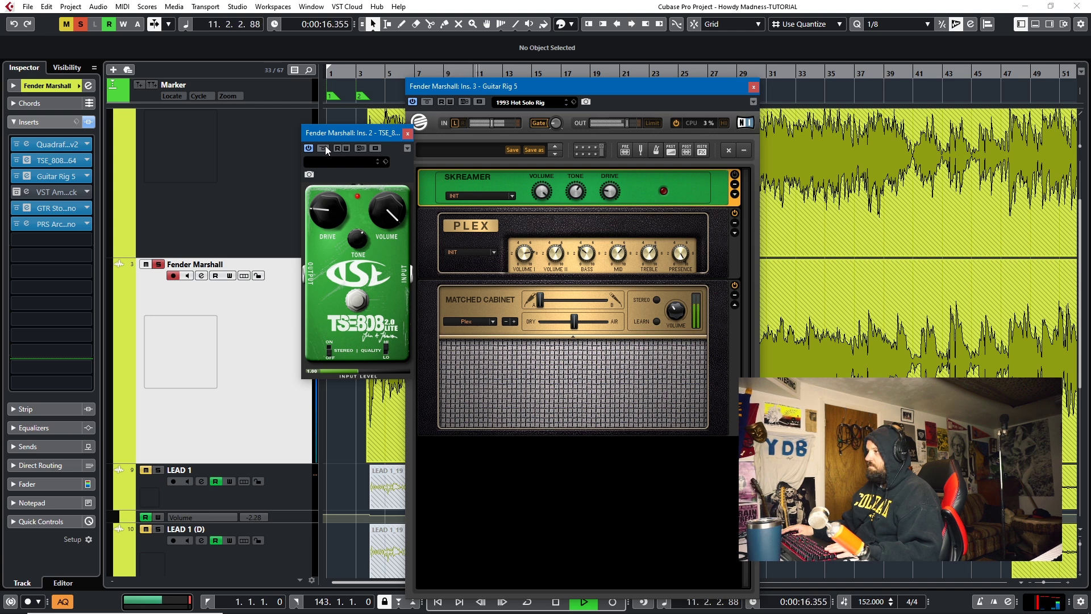
left_click(324, 149)
left_click(740, 182)
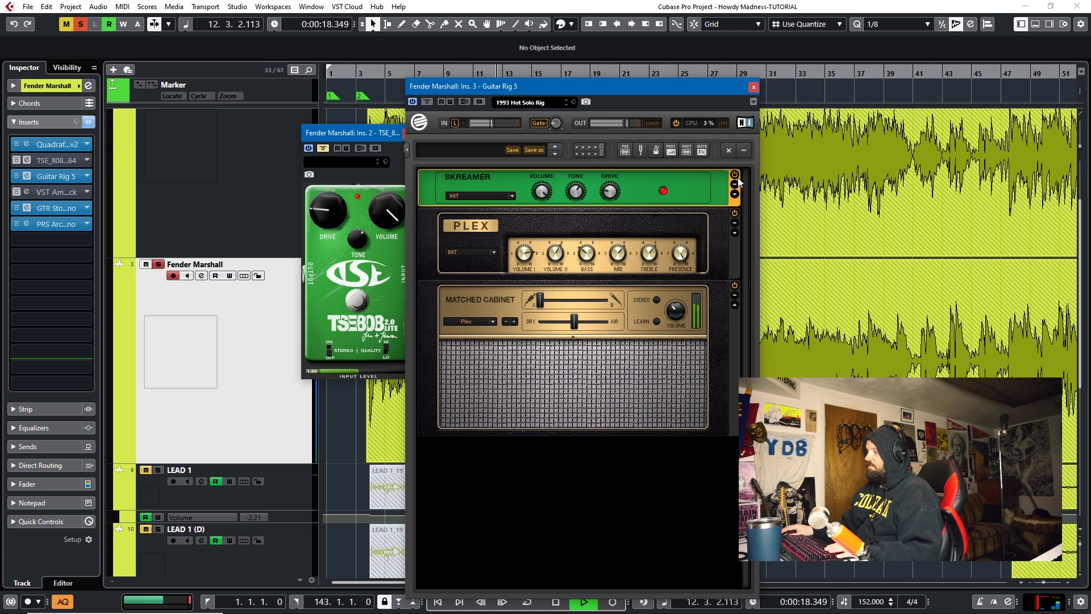
left_click(325, 148)
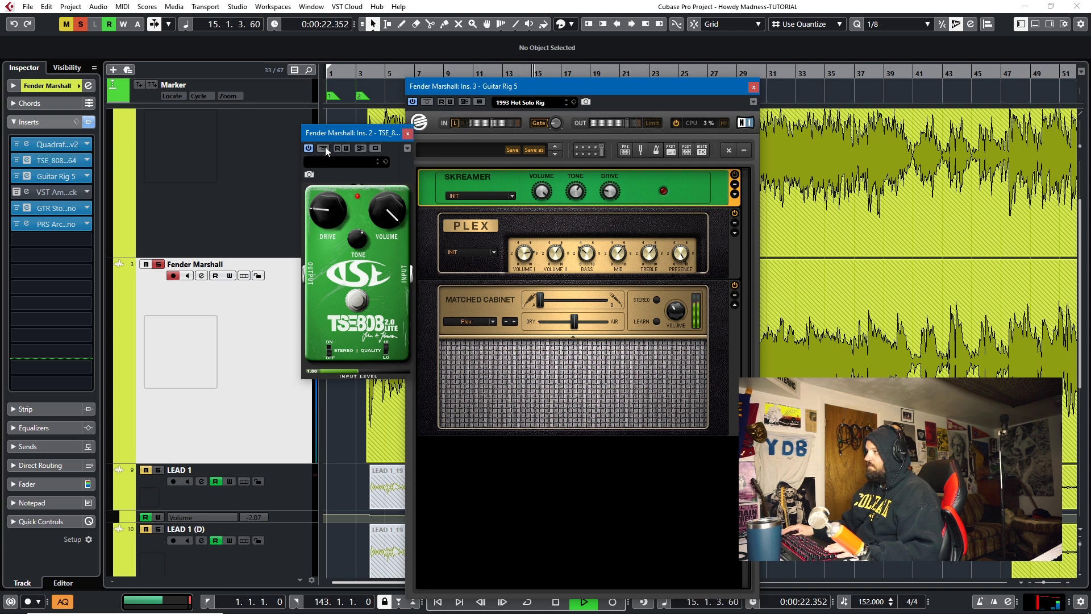
left_click(324, 148)
key("space")
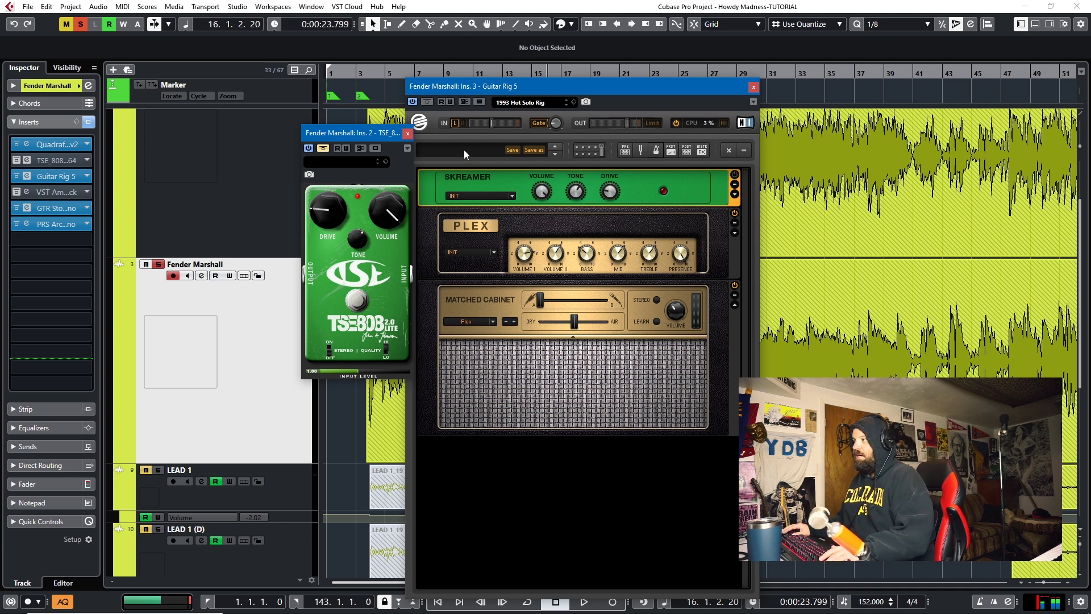
Step: Move the TSE window aside, show Guitar Rig's preset list, and select the Fender Archon track
left_click_drag(380, 126, 895, 162)
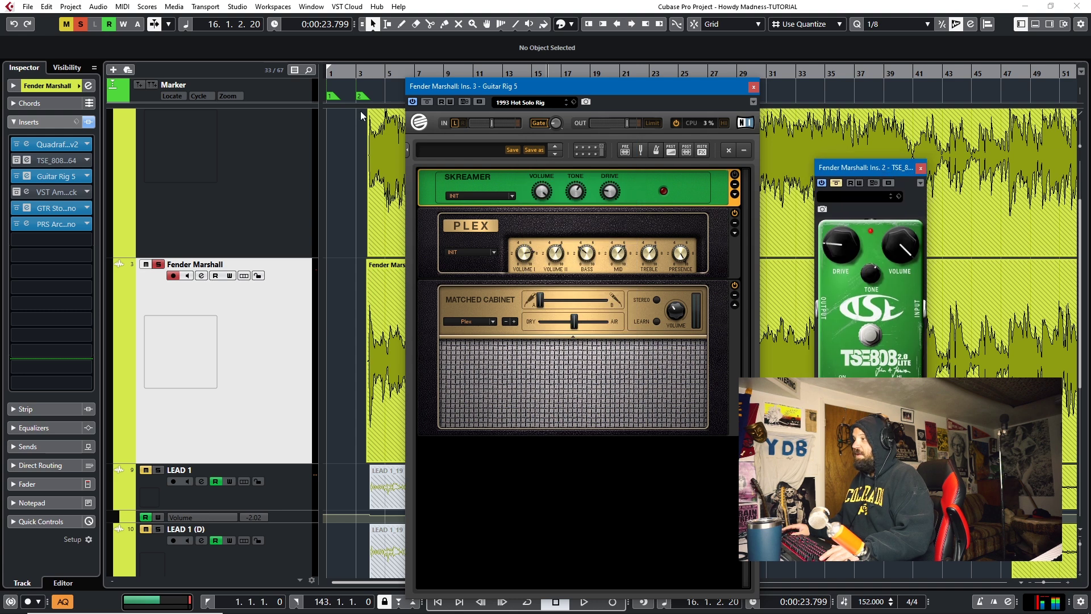
left_click(408, 151)
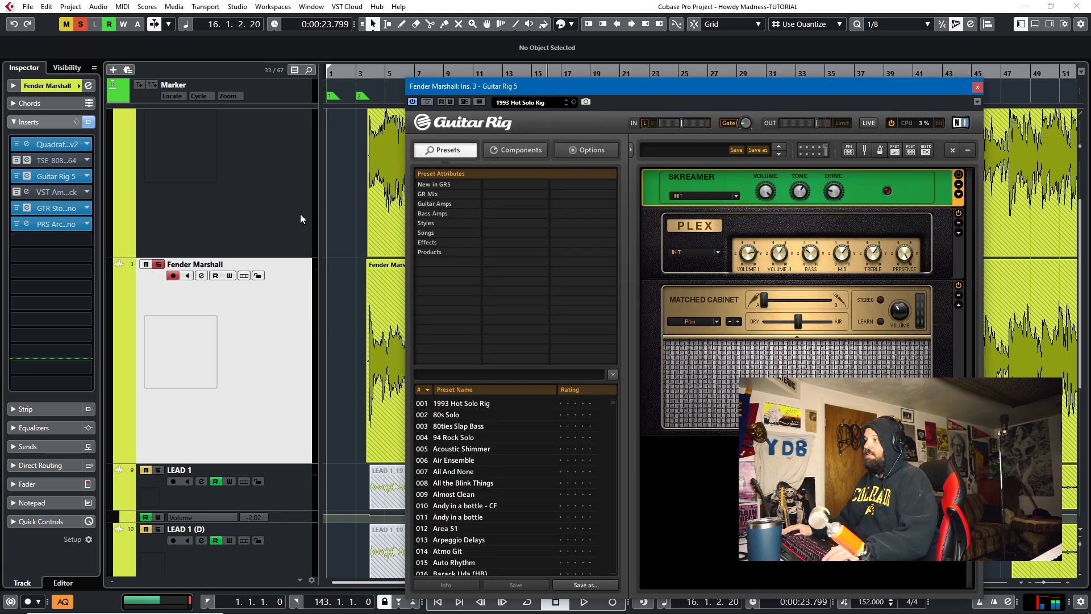
left_click(235, 235)
Step: Open PRS Archon on the Fender Archon track, then go to the Ignite Amps Software section
left_click(47, 180)
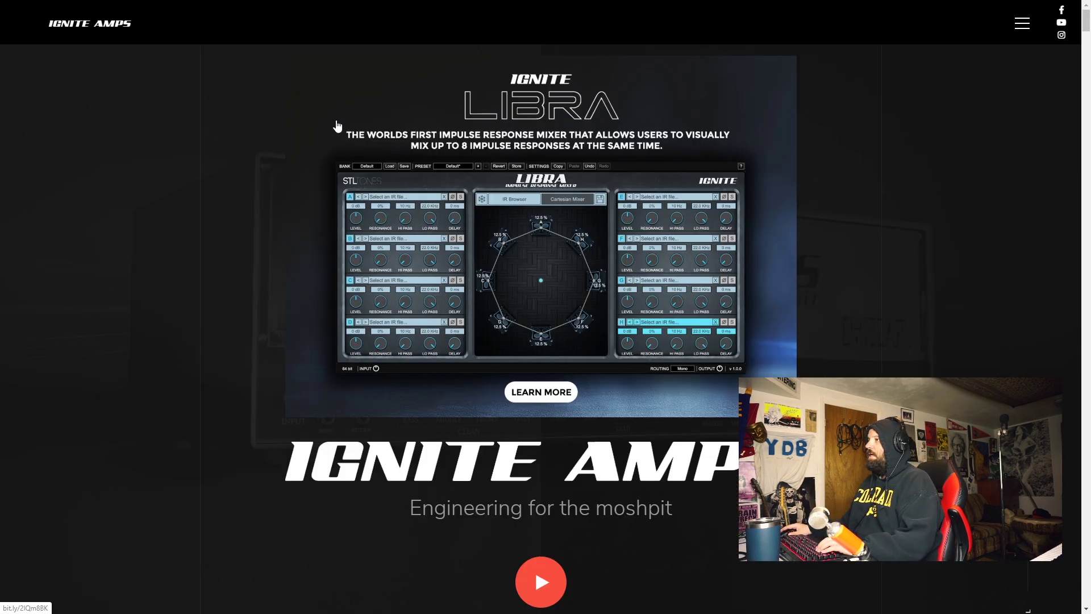
scroll(341, 186, "down", 4)
scroll(336, 188, "up", 4)
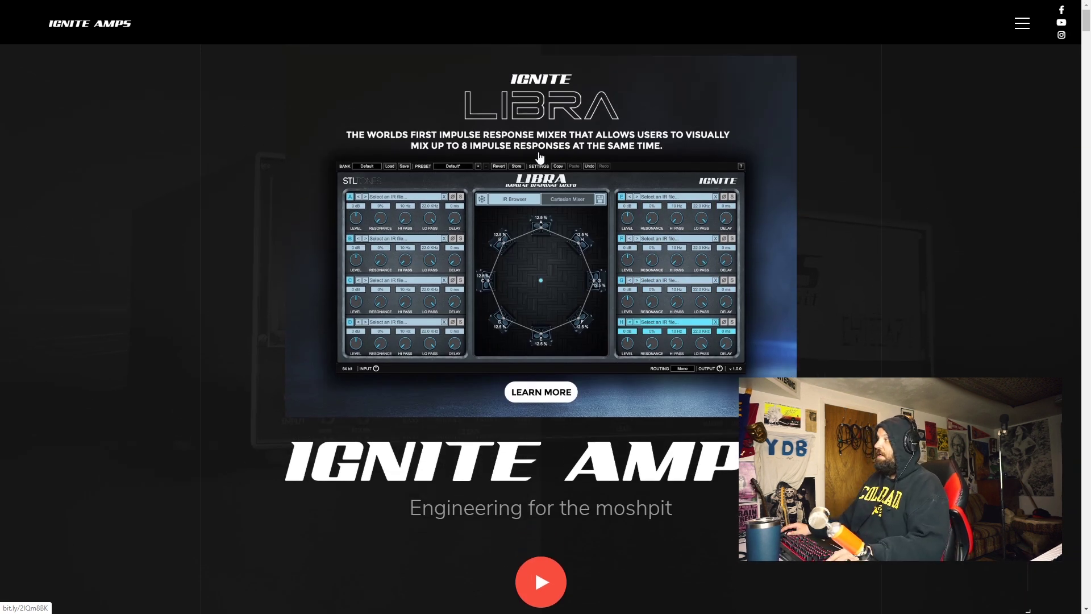
left_click(1020, 24)
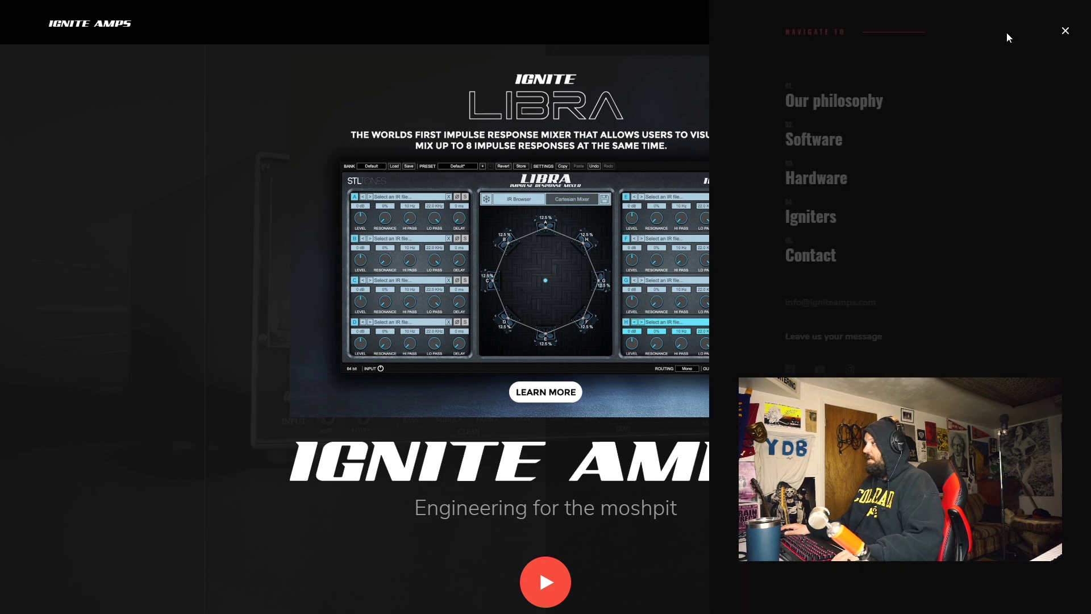
left_click(761, 145)
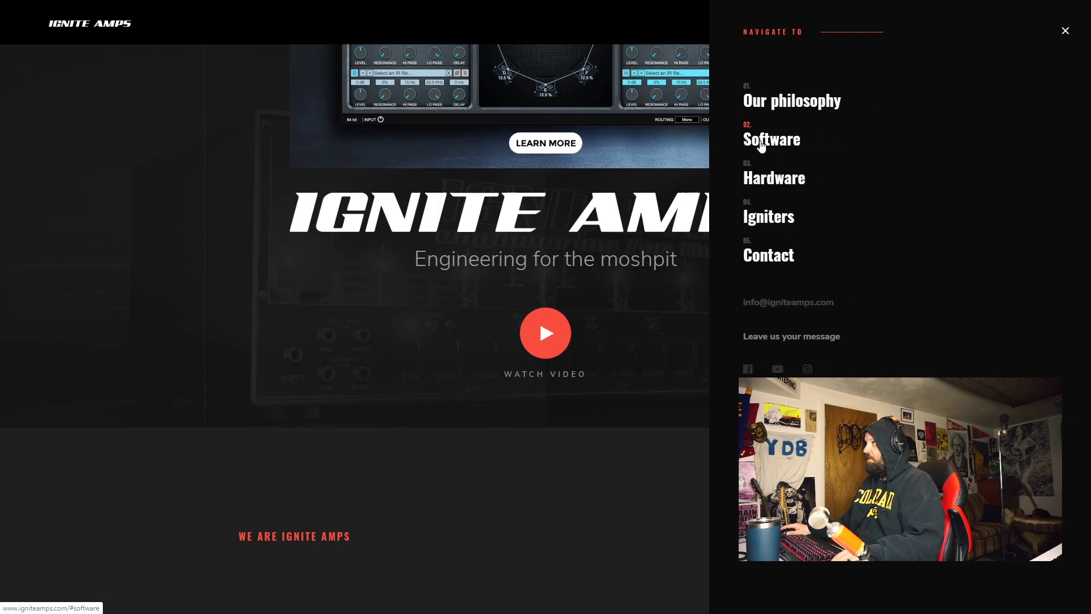
Step: Scroll down the Software page past Libra and Emissary to the NadIR section
scroll(370, 309, "down", 5)
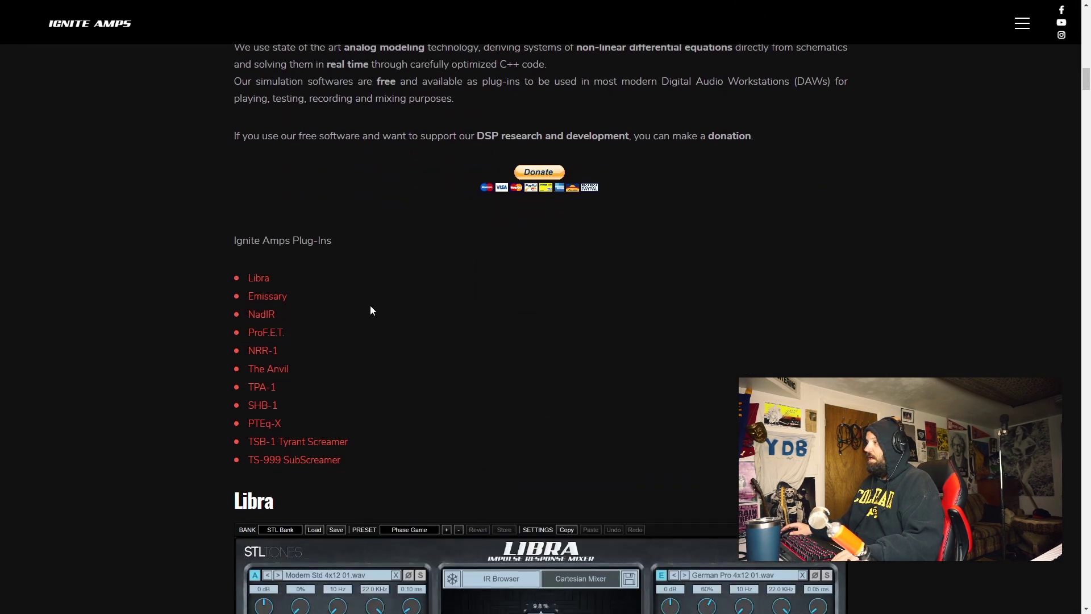
scroll(305, 307, "down", 6)
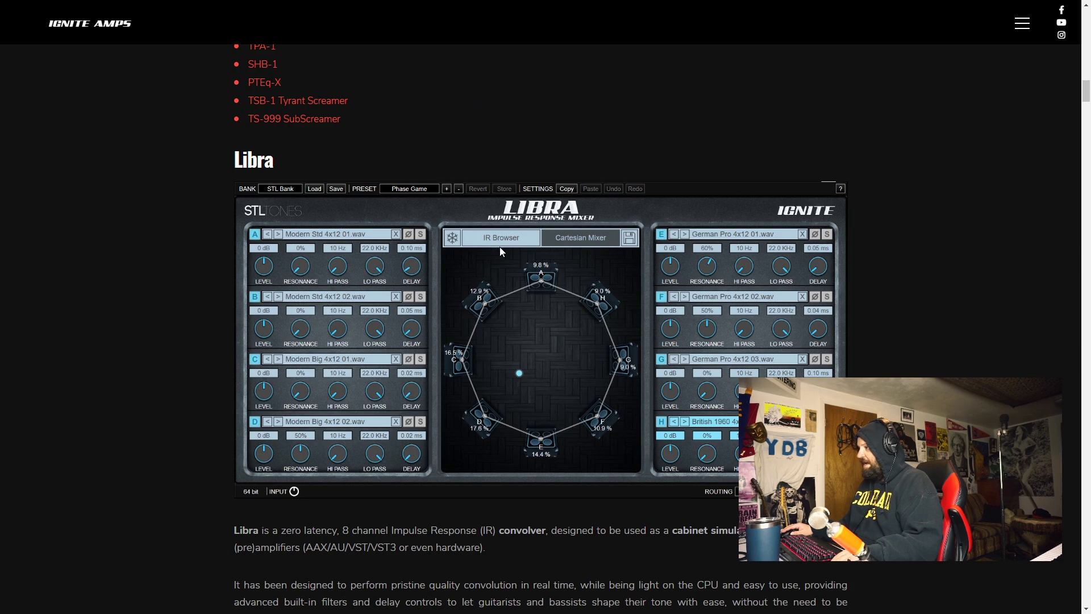
scroll(483, 296, "down", 7)
scroll(482, 295, "down", 17)
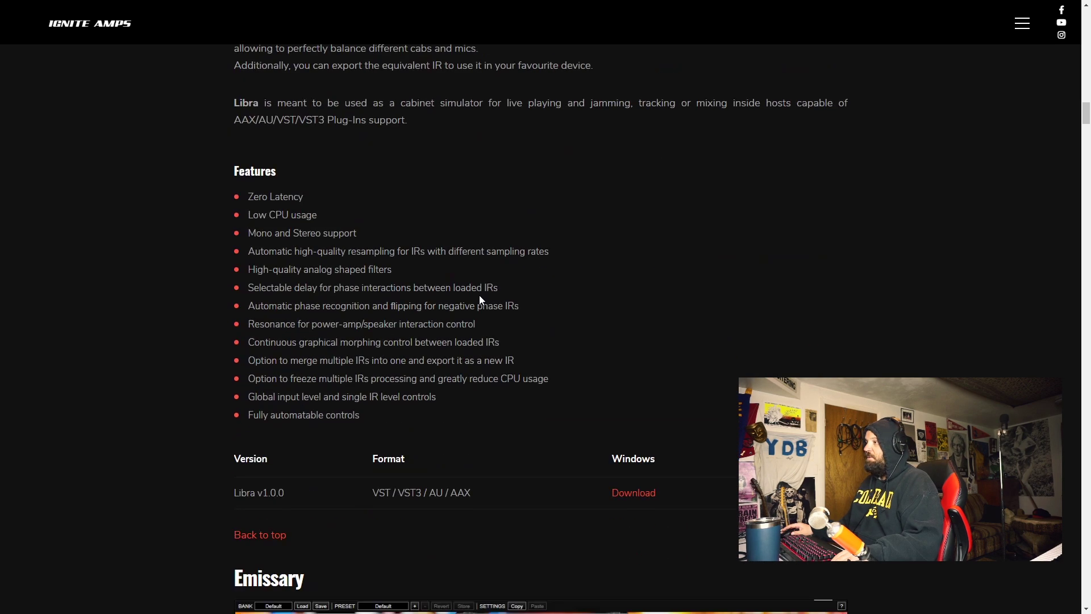
scroll(472, 295, "down", 9)
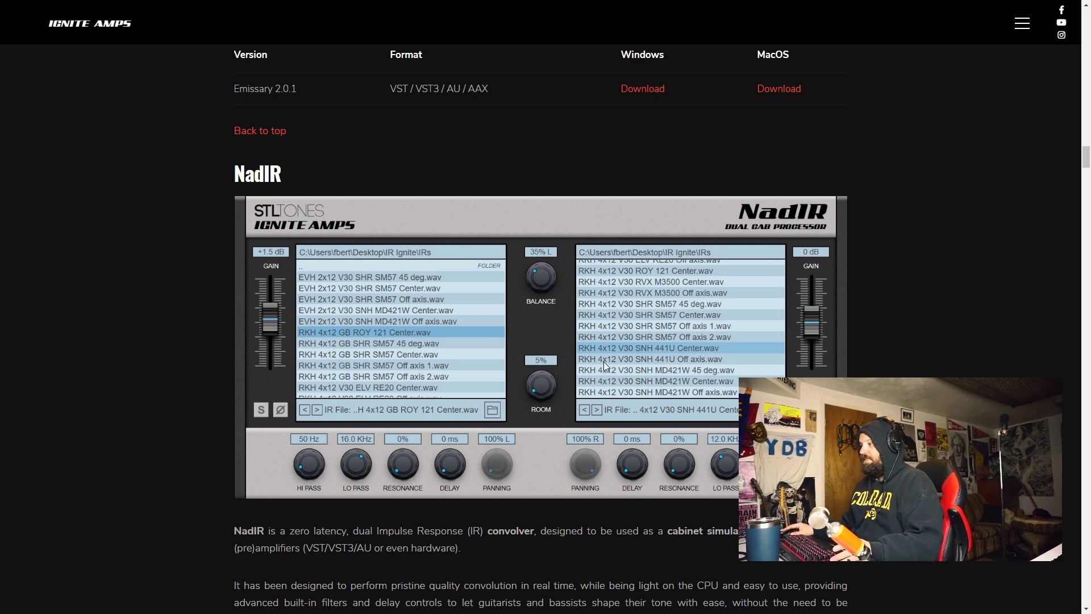
scroll(603, 362, "down", 4)
scroll(604, 361, "up", 4)
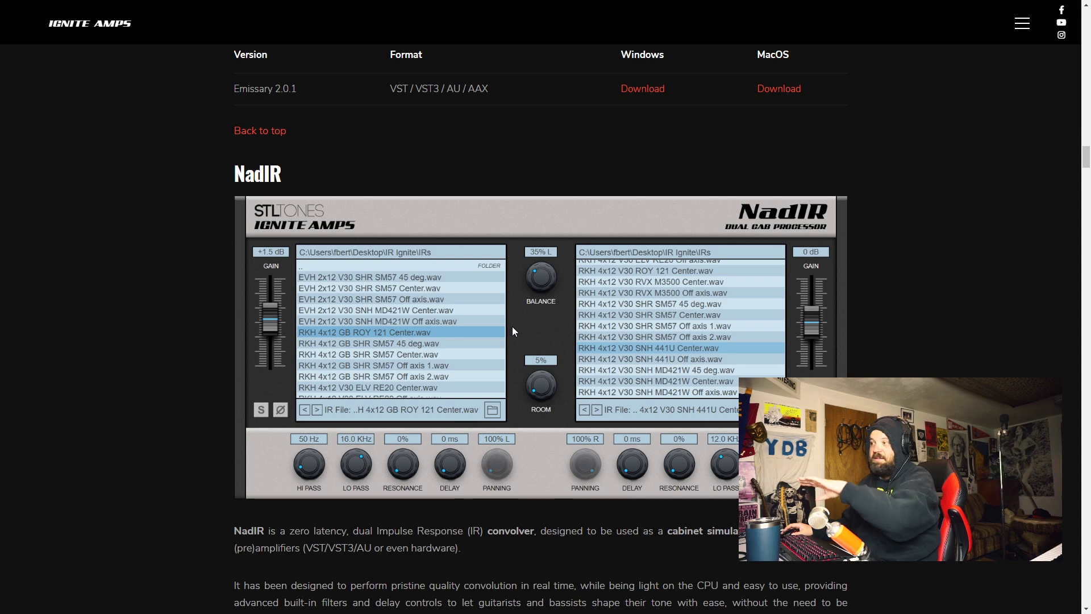
Step: Scroll through ProF.E.T., NRR-1, The Anvil and TPA-1 down to SHB-1's download links
scroll(511, 323, "up", 3)
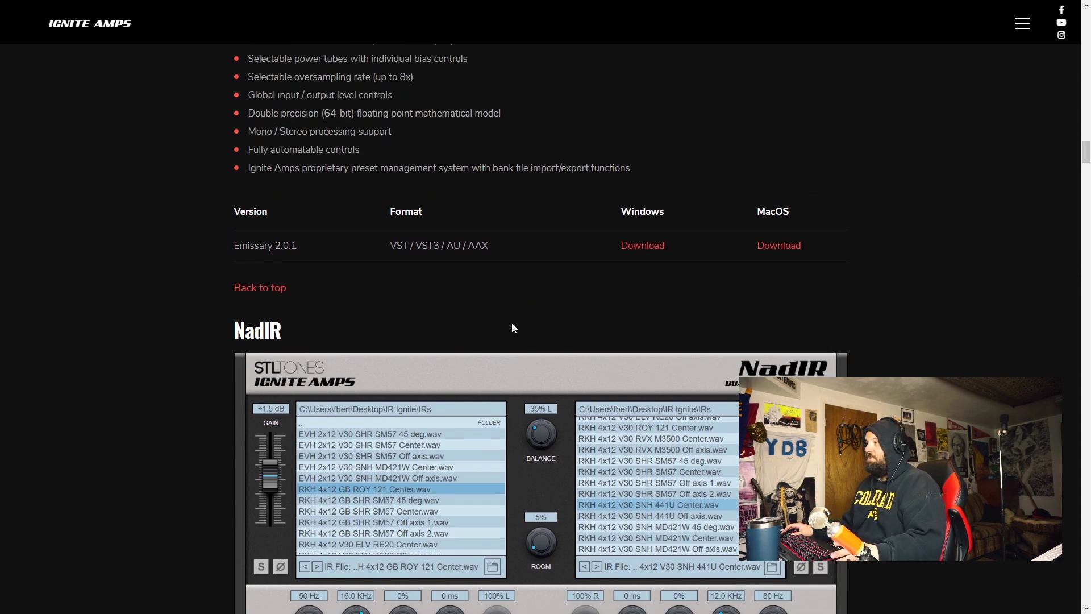
scroll(512, 323, "down", 7)
scroll(512, 323, "up", 20)
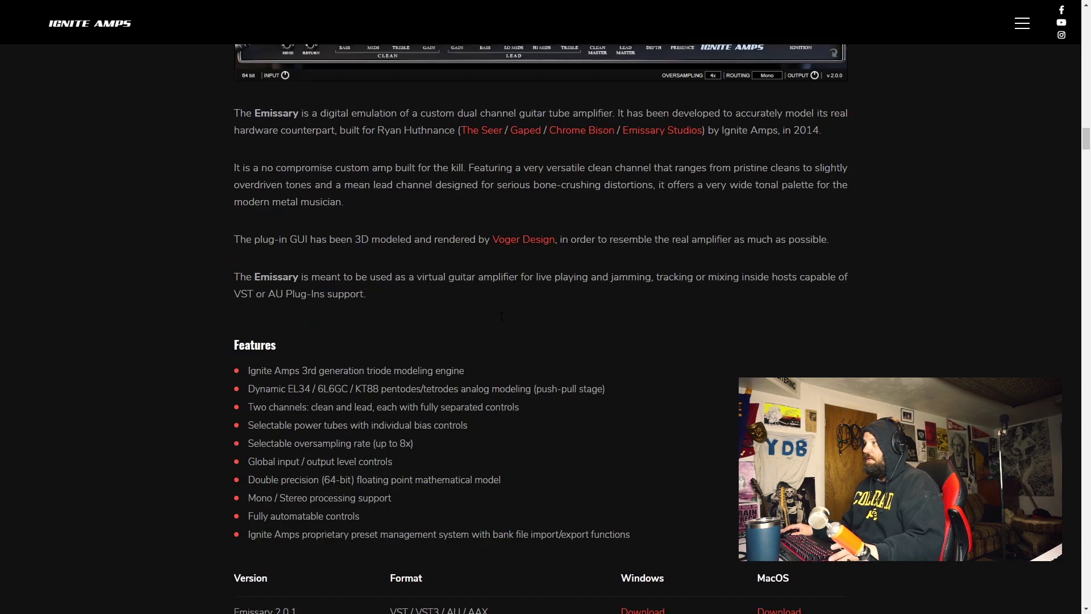
scroll(442, 270, "down", 3)
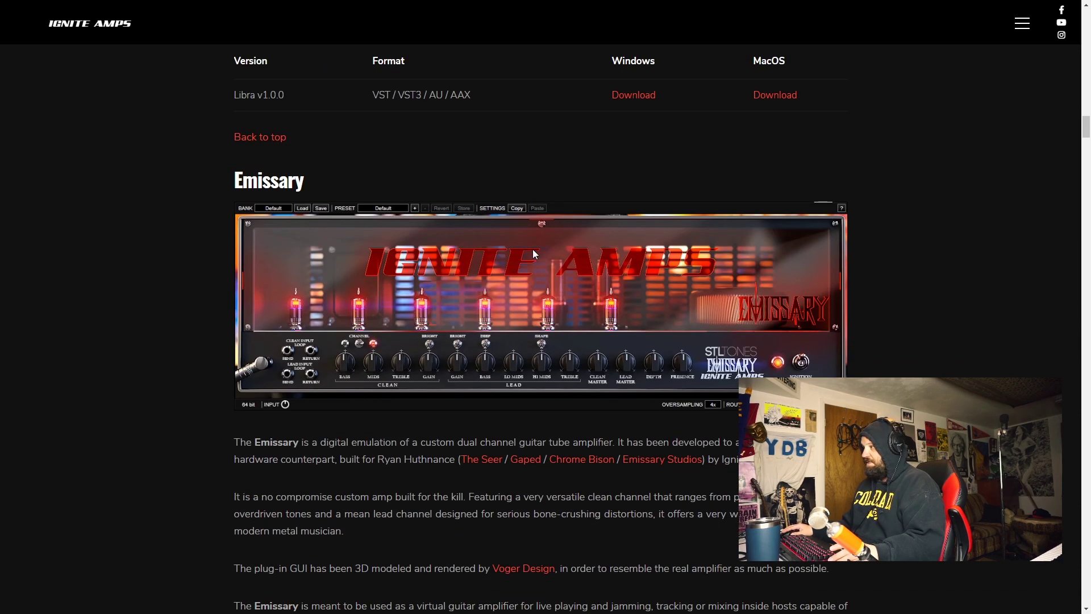
scroll(533, 254, "down", 20)
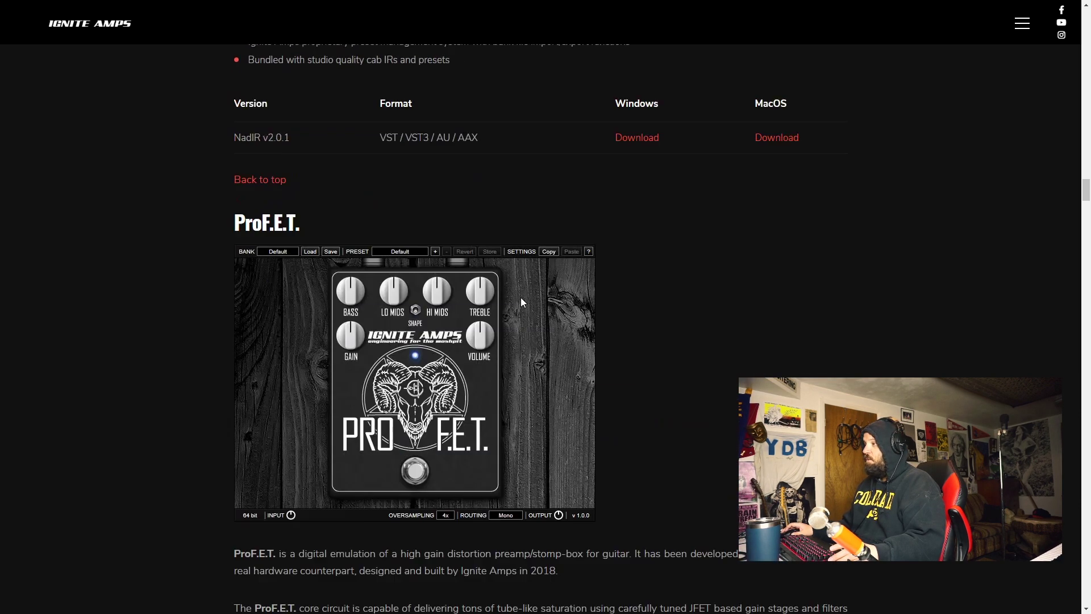
scroll(521, 298, "down", 4)
scroll(347, 107, "up", 1)
scroll(368, 238, "down", 6)
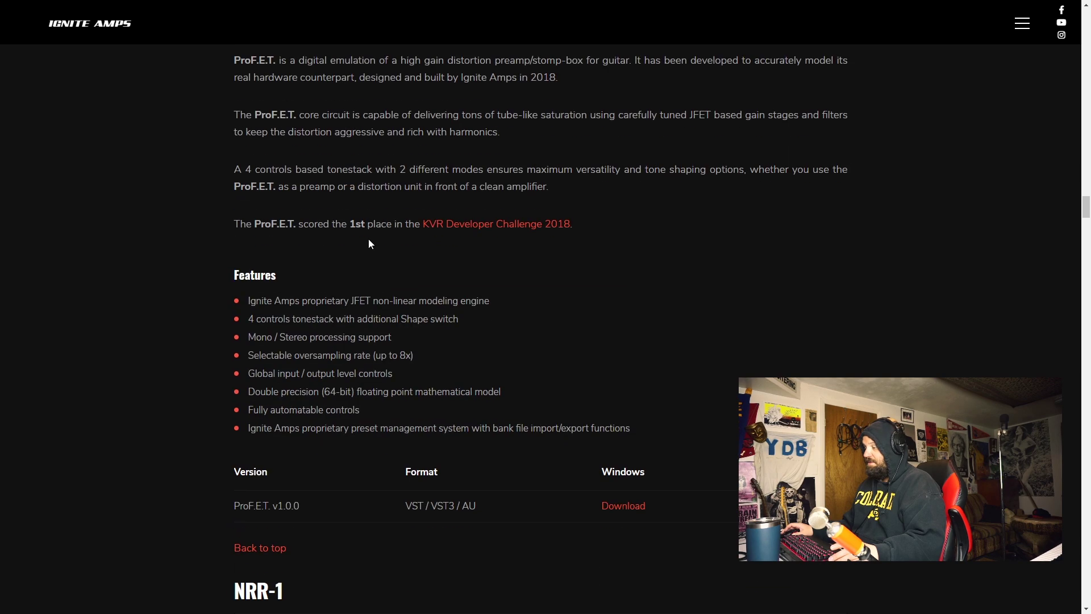
scroll(370, 239, "down", 18)
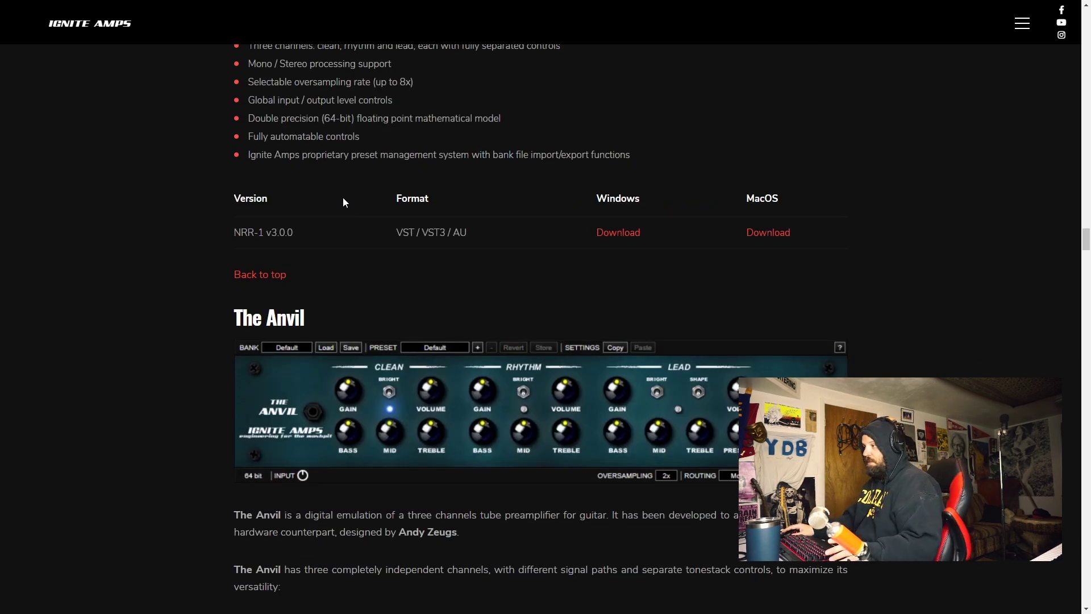
scroll(343, 239, "down", 13)
scroll(337, 261, "down", 6)
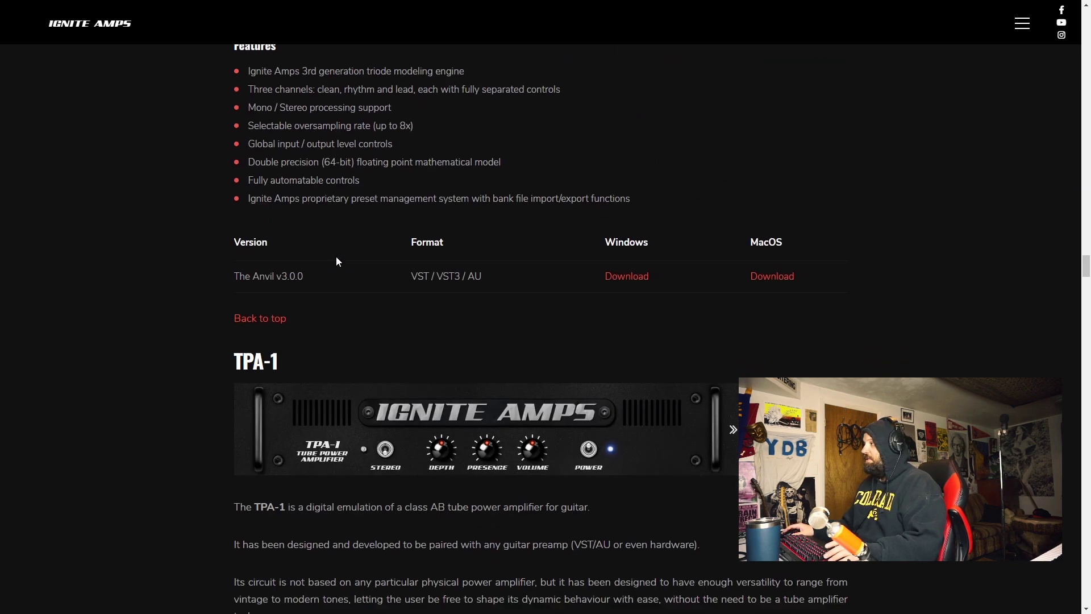
scroll(334, 258, "down", 11)
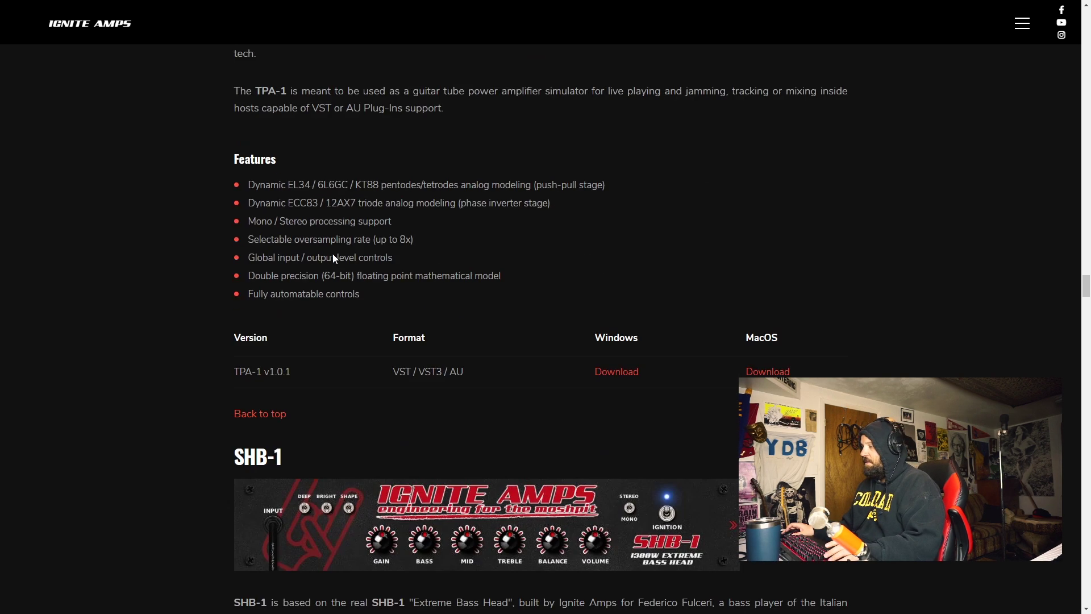
scroll(329, 248, "down", 3)
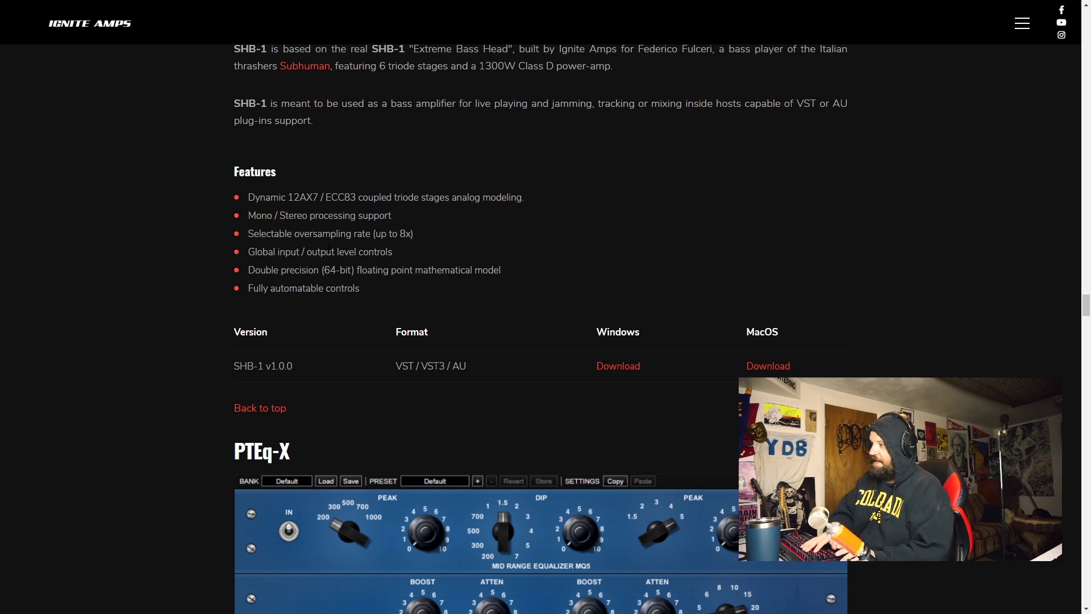
key("alt+Tab")
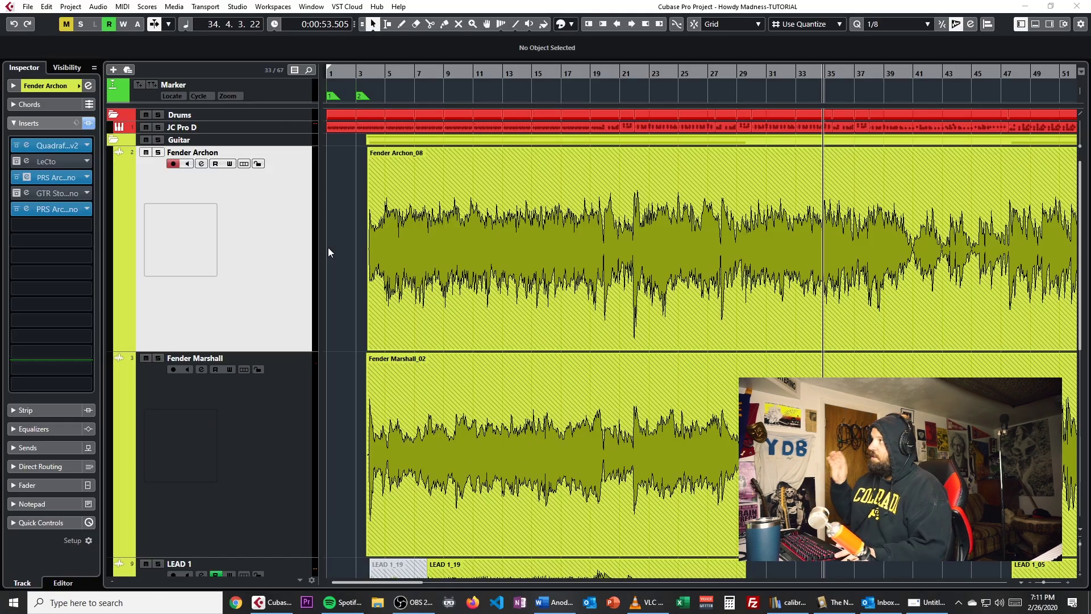